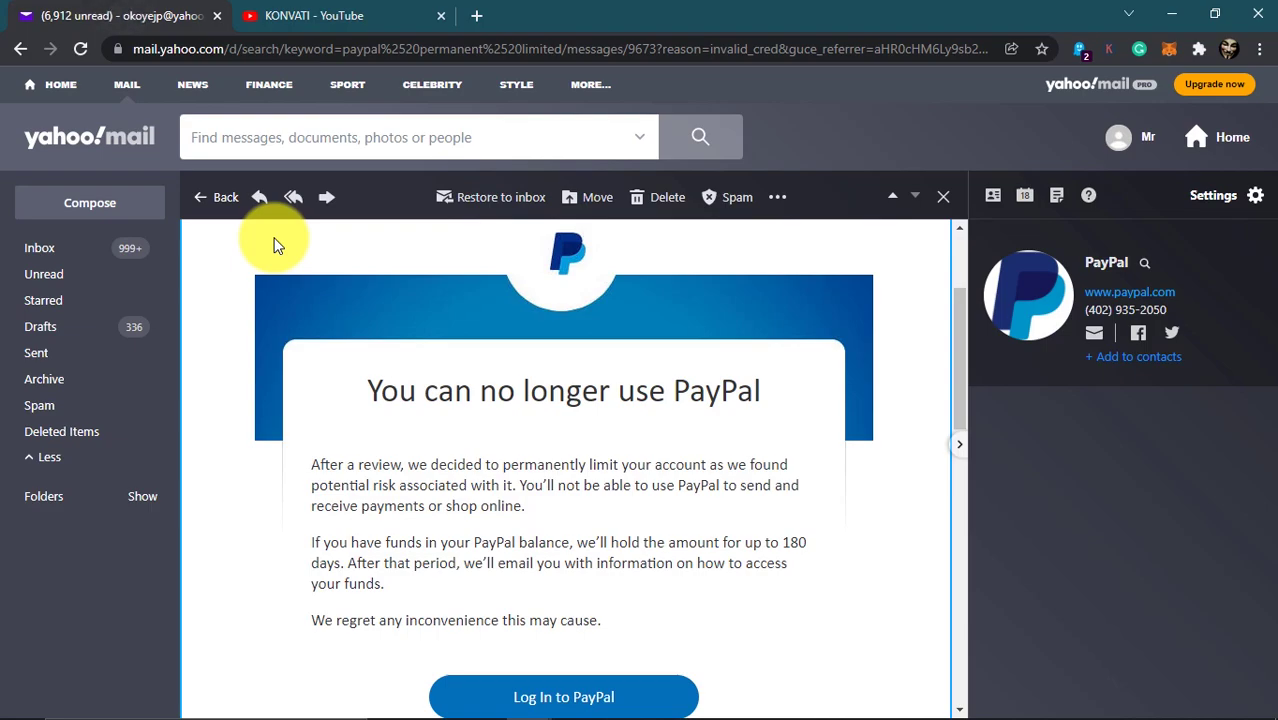
# Switch to the PayPal browser window and review the home dashboard's balance, insights and notifications
pyautogui.hotkey('alt', 'Tab')
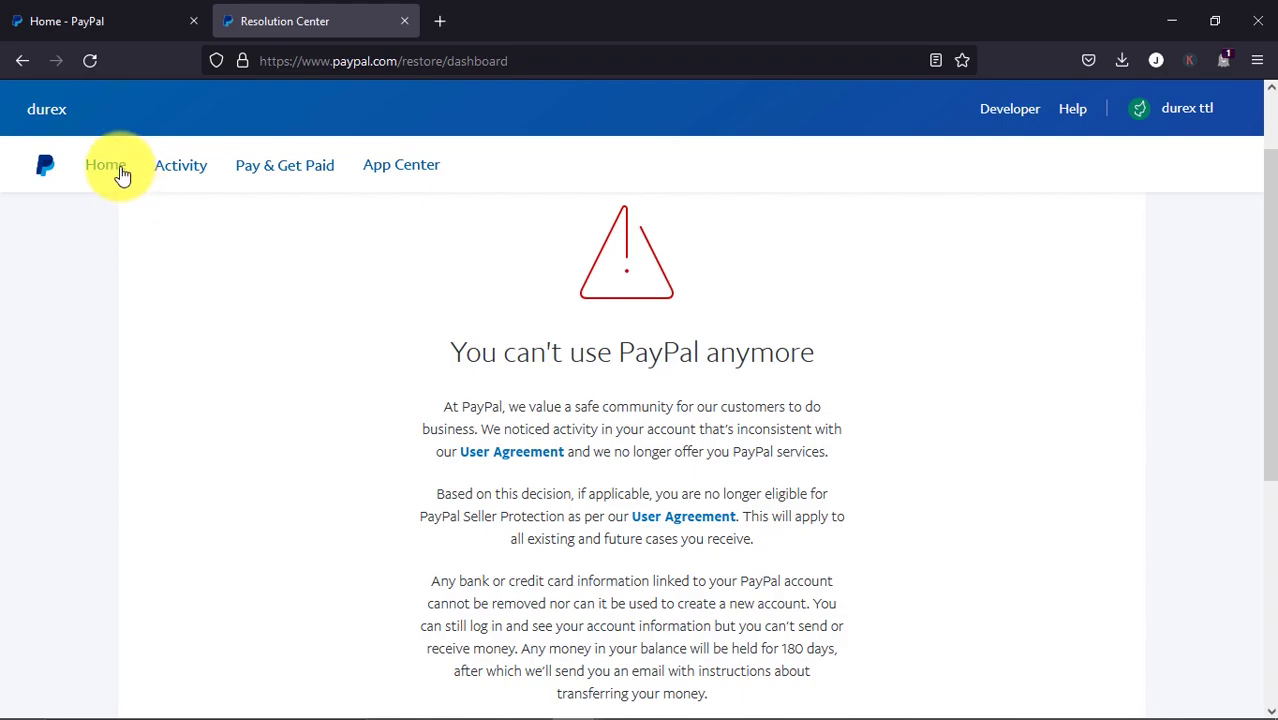
pyautogui.click(97, 26)
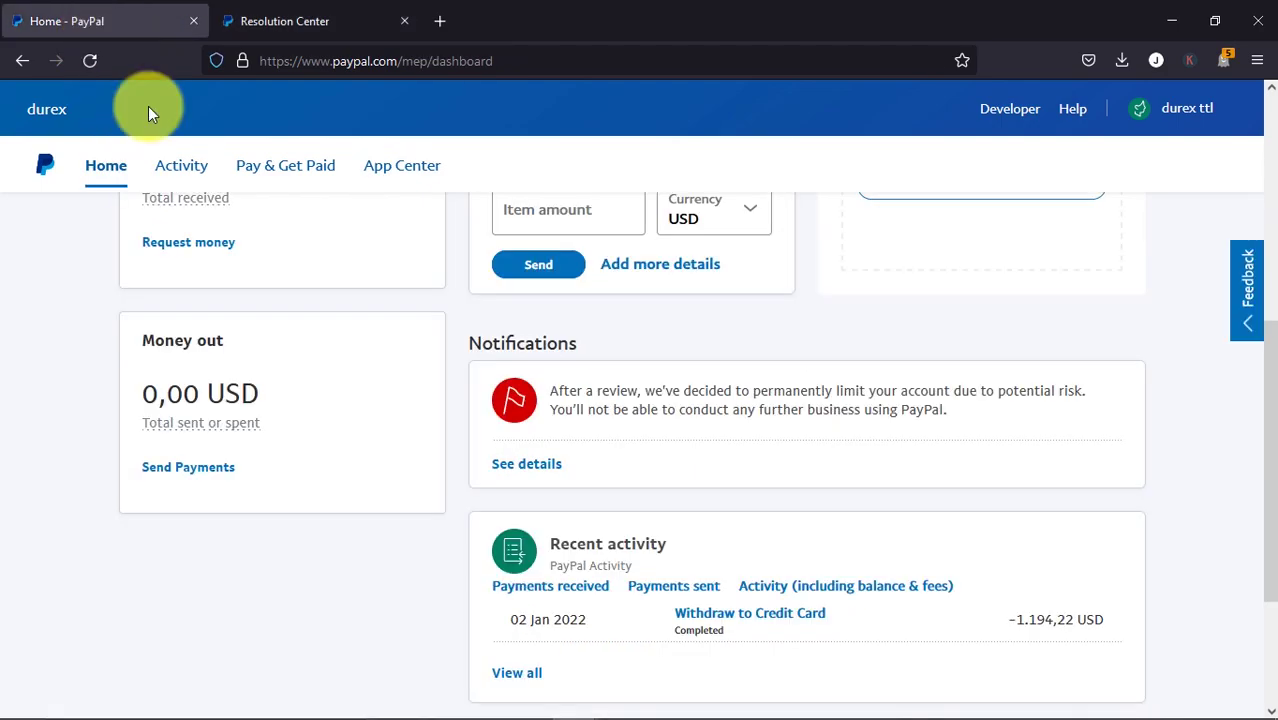
pyautogui.moveTo(210, 204)
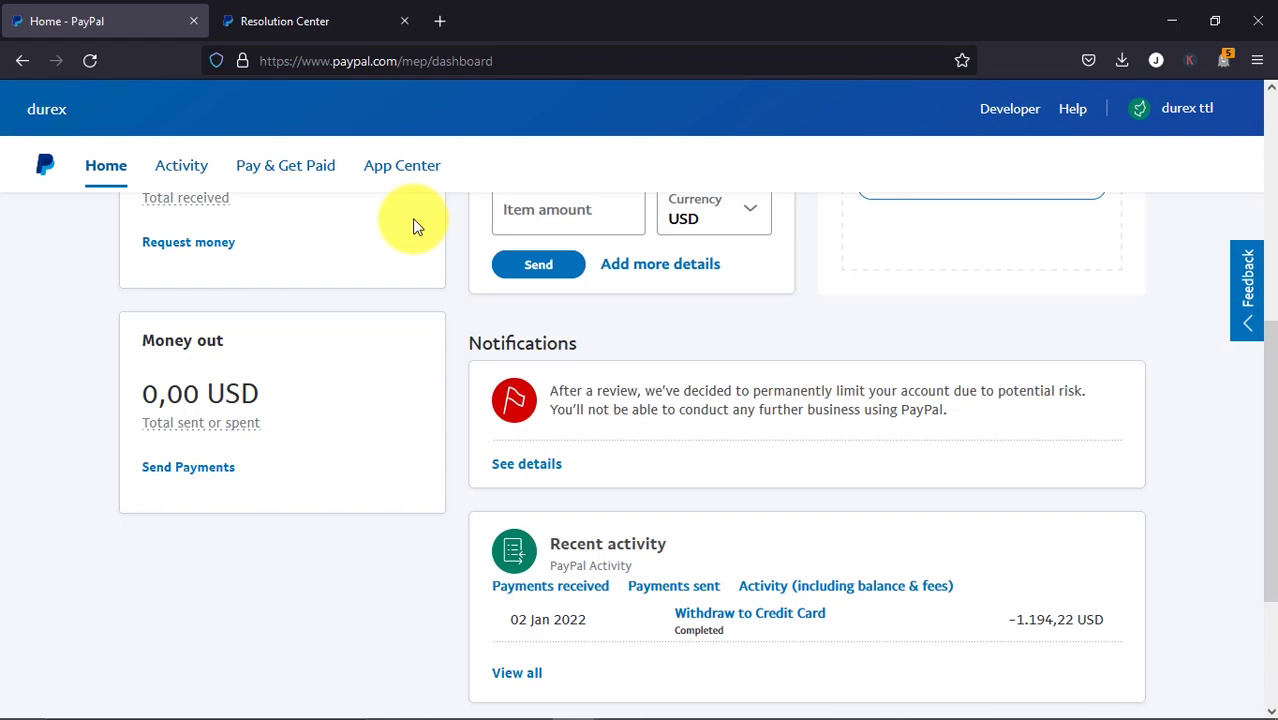
pyautogui.scroll(2, 622, 371)
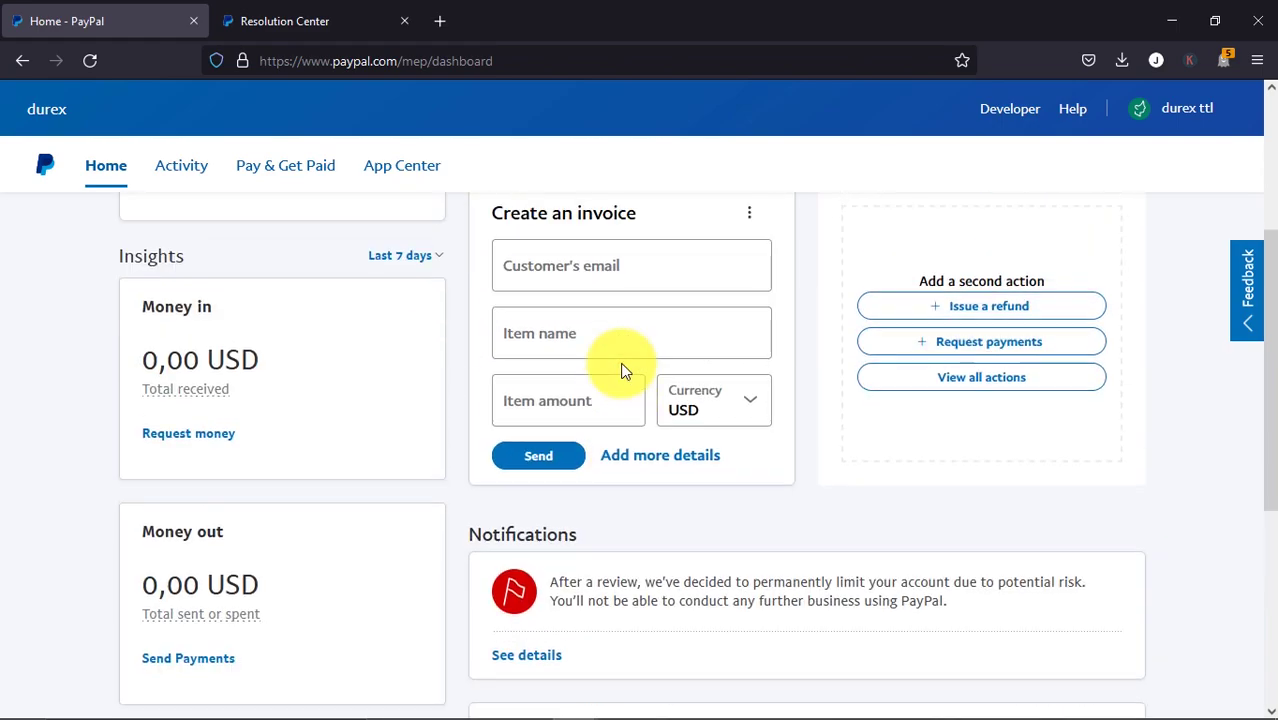
pyautogui.scroll(3, 622, 371)
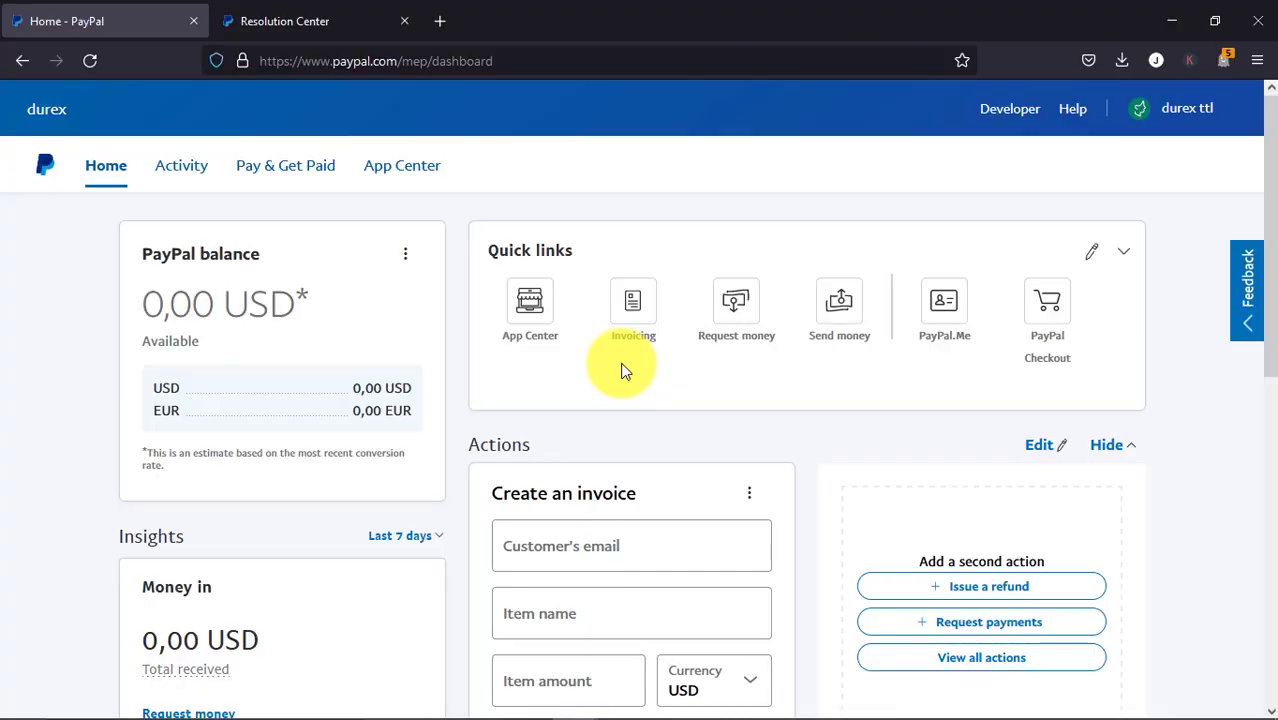
pyautogui.scroll(-4, 685, 508)
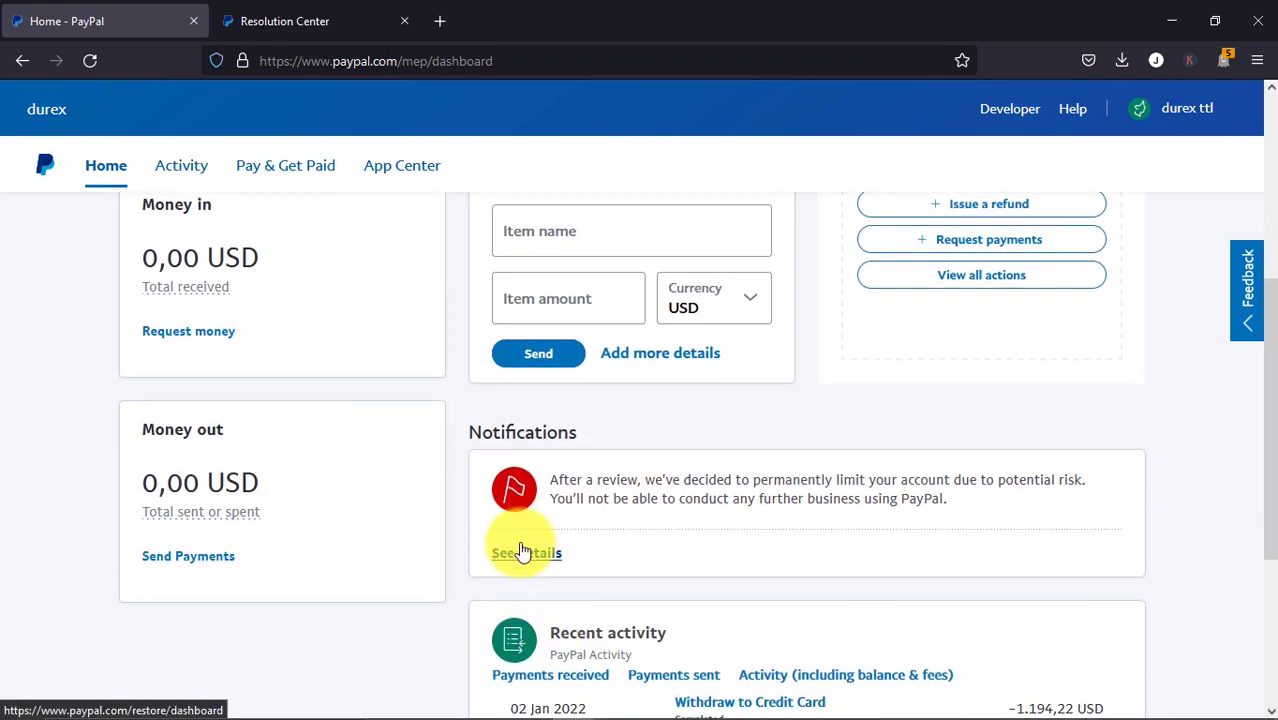
# Read the account limitation notice in the Resolution Center and check the recent activity on the home dashboard
pyautogui.click(322, 19)
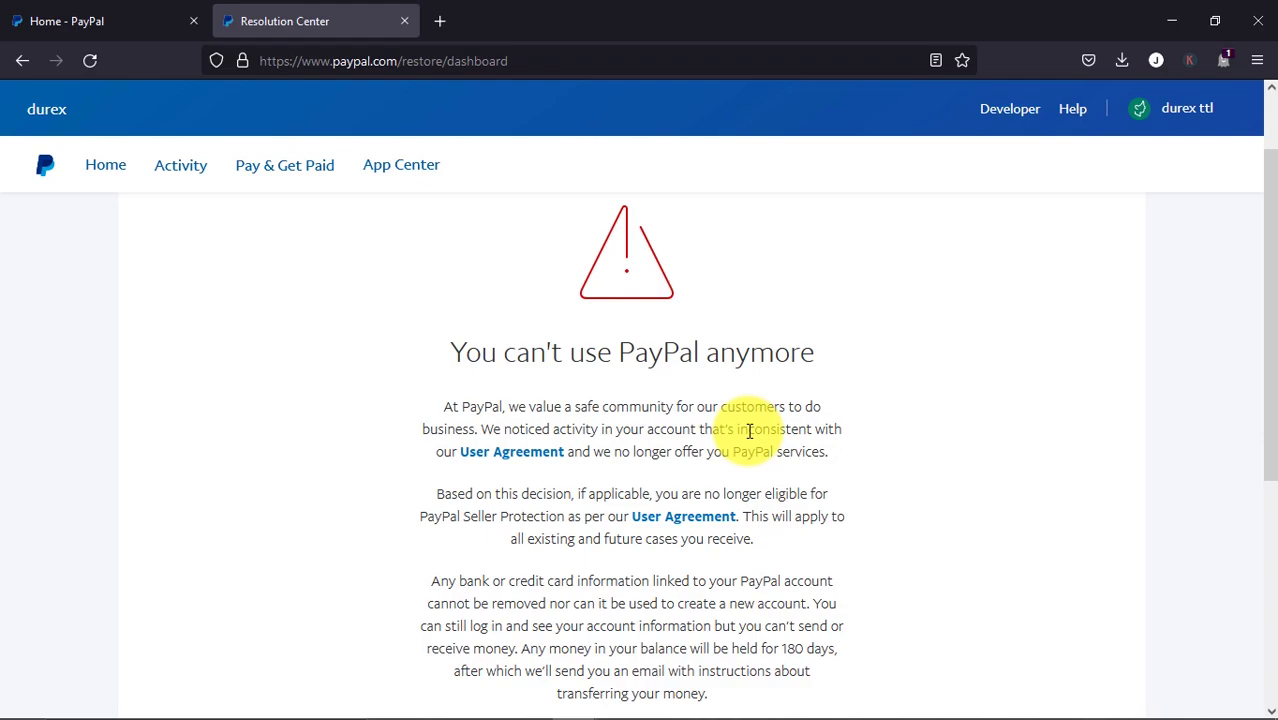
pyautogui.click(128, 14)
pyautogui.scroll(-3, 619, 531)
pyautogui.scroll(2, 619, 531)
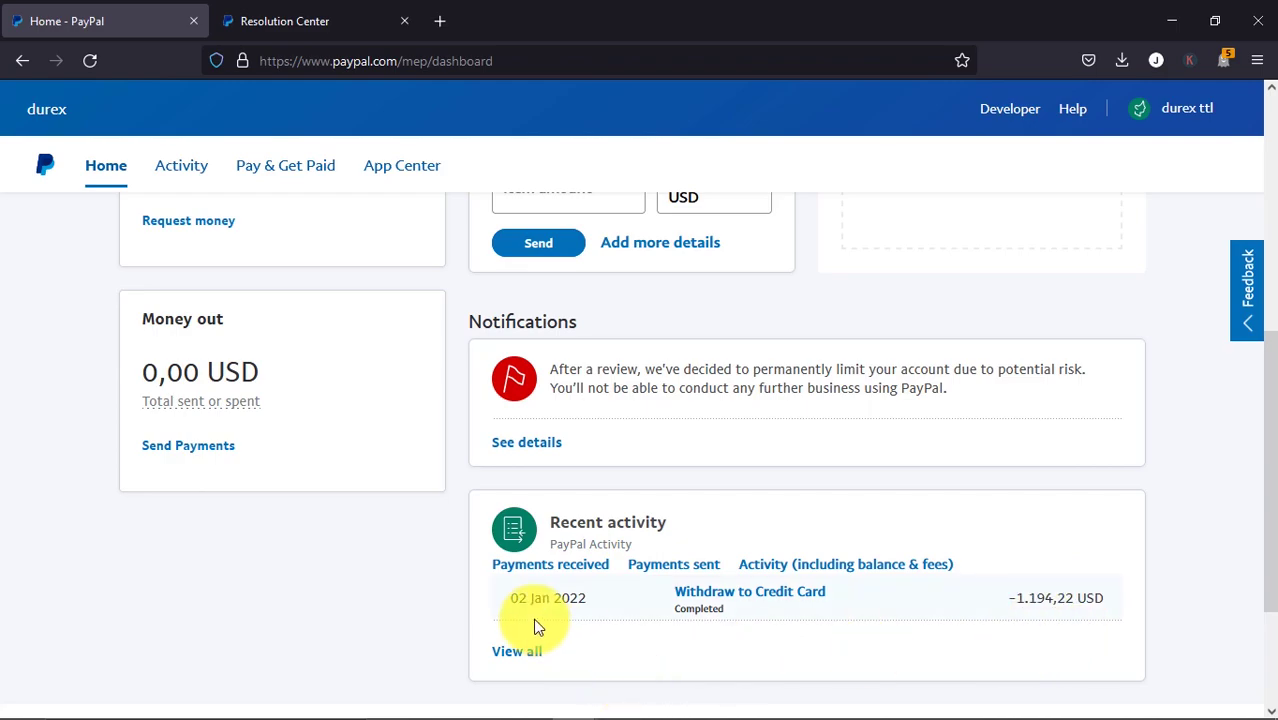
pyautogui.scroll(1, 534, 618)
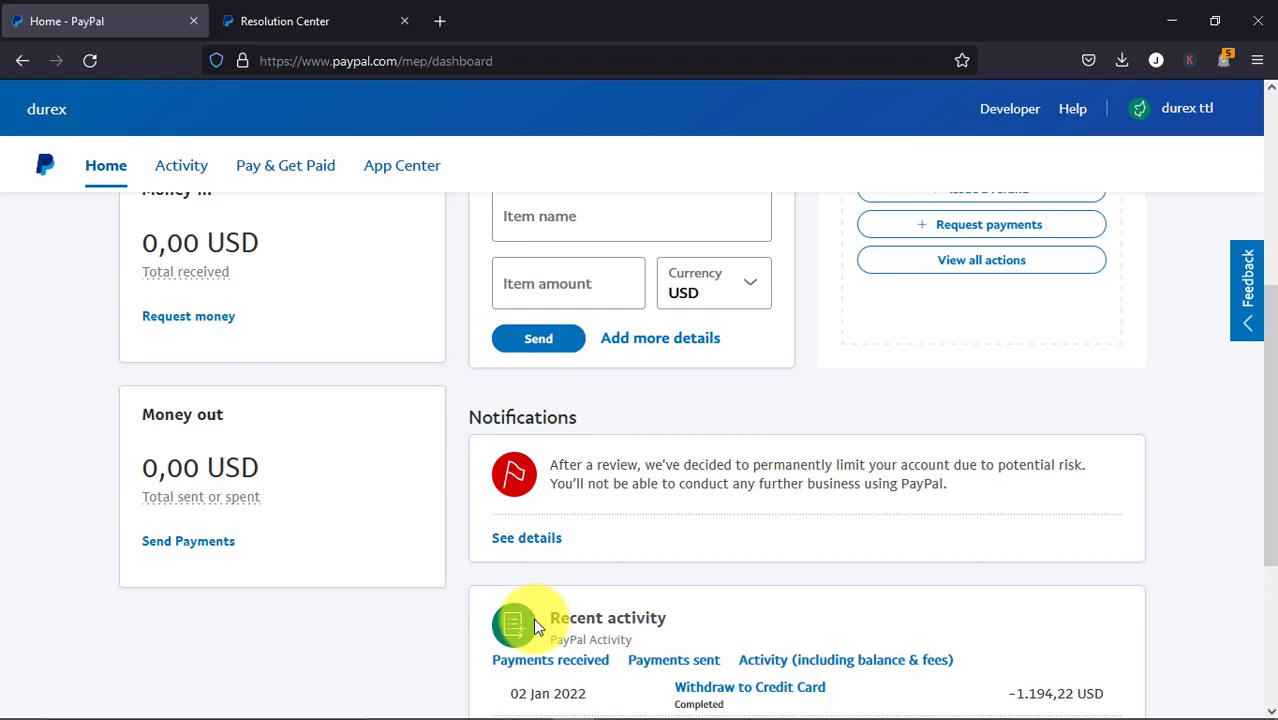
pyautogui.scroll(4, 535, 616)
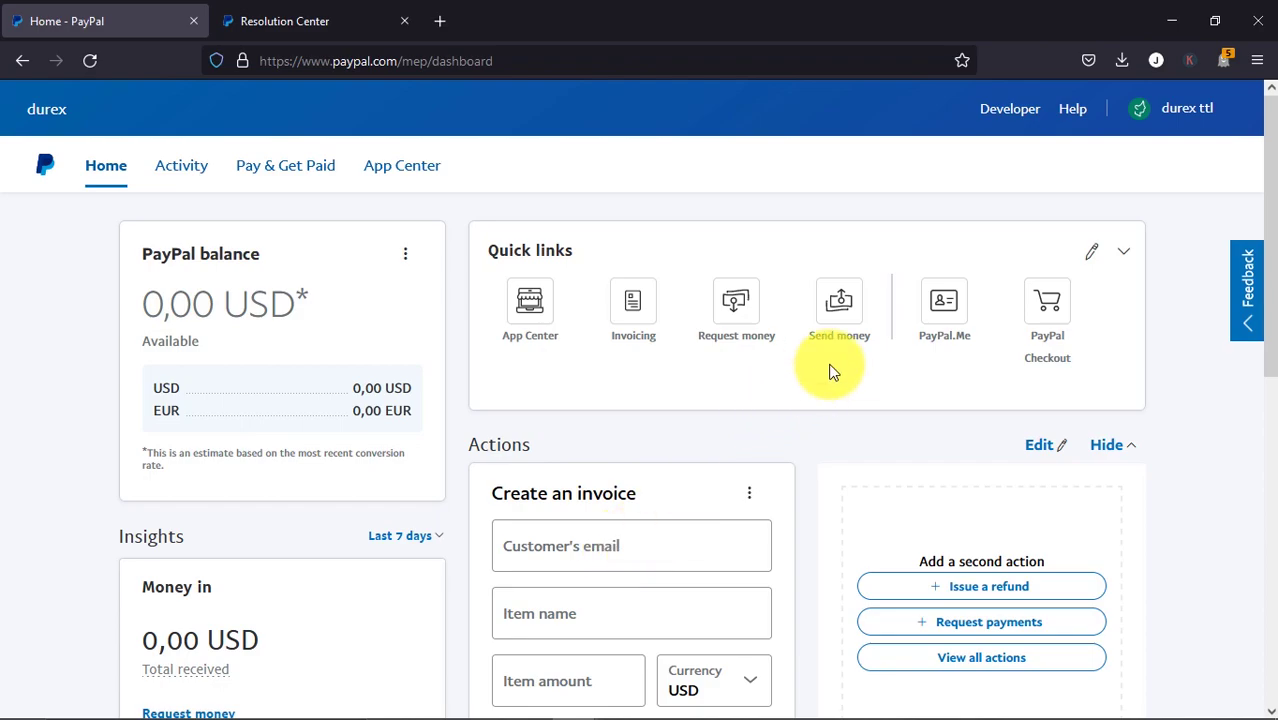
# Open the Message Center from the account options in a new browser tab
pyautogui.click(1159, 112)
pyautogui.rightClick(1166, 166)
pyautogui.click(1072, 177)
pyautogui.click(337, 10)
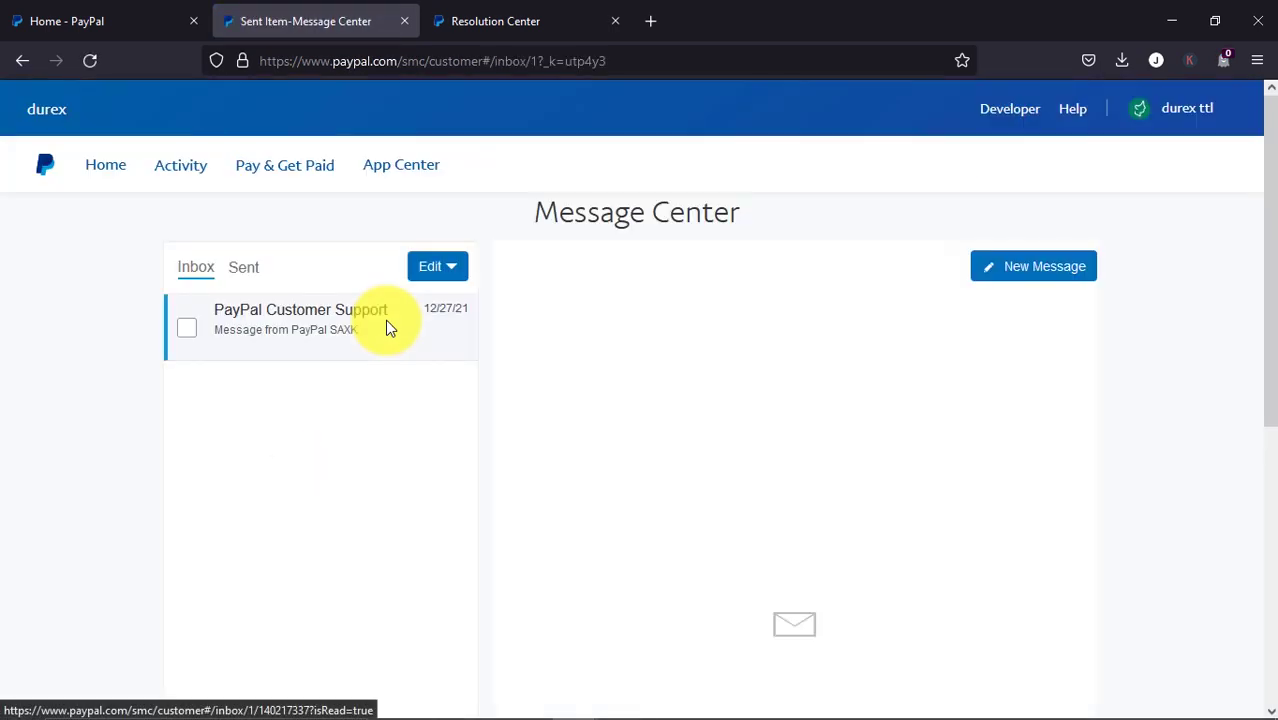
# Start a new message to customer service on the topic Payments > Withdrawing money > How to withdraw money
pyautogui.click(1004, 271)
pyautogui.click(430, 322)
pyautogui.click(422, 254)
pyautogui.click(471, 338)
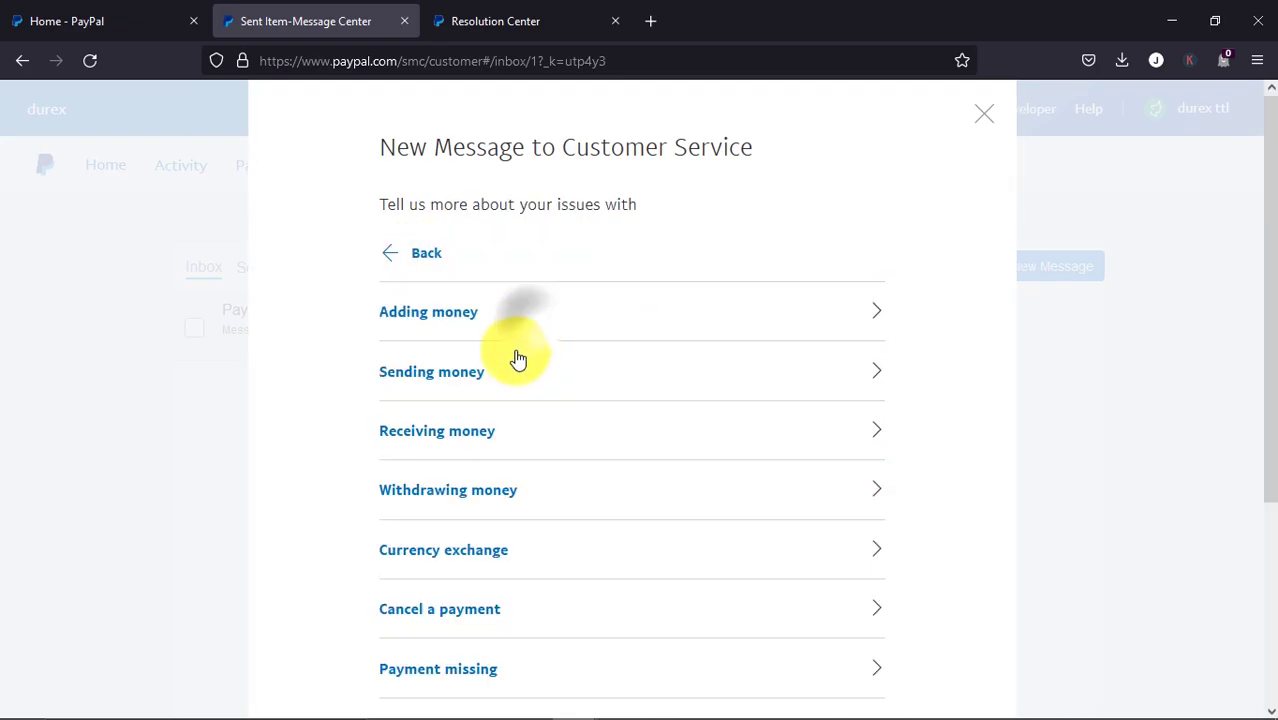
pyautogui.click(503, 492)
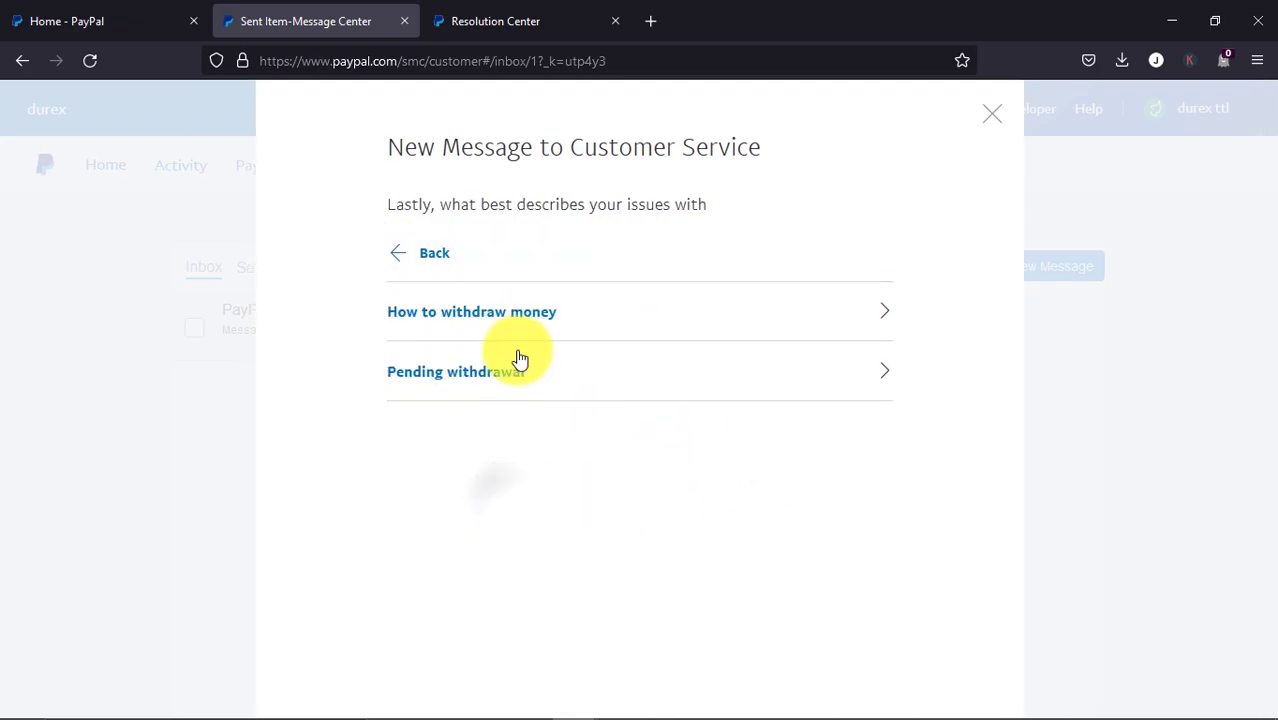
pyautogui.click(690, 304)
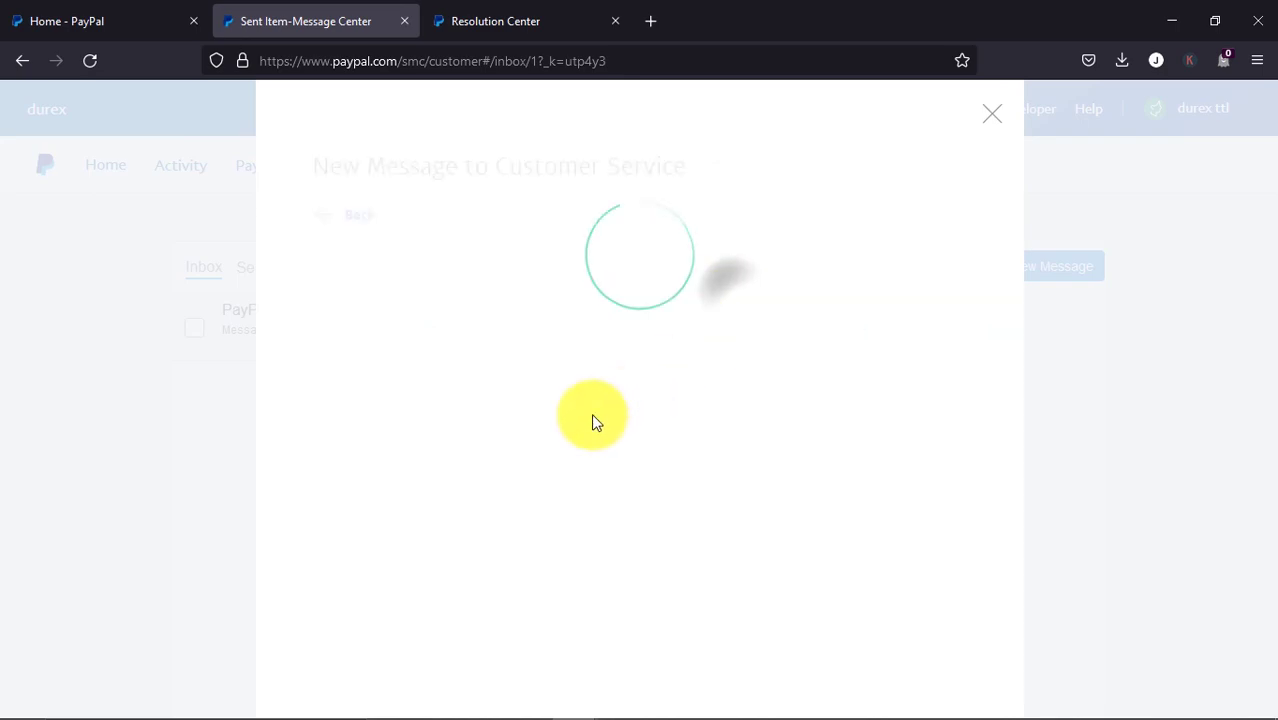
pyautogui.click(580, 462)
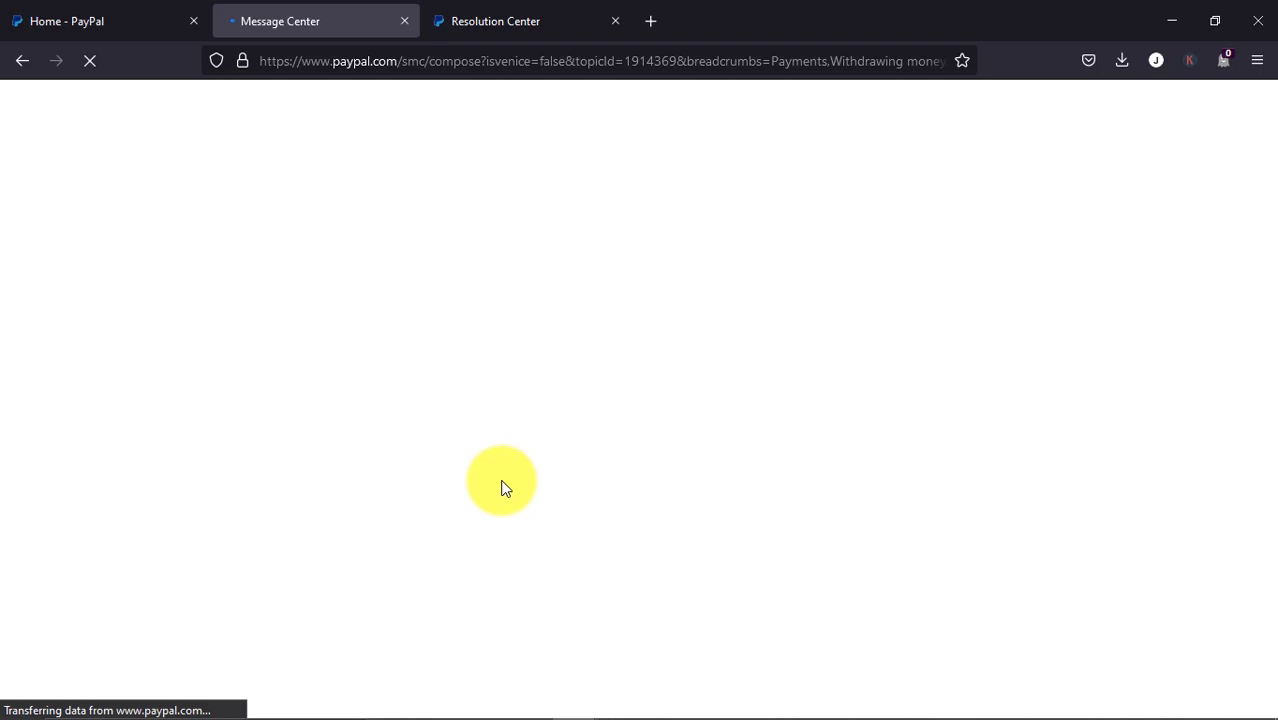
pyautogui.click(430, 391)
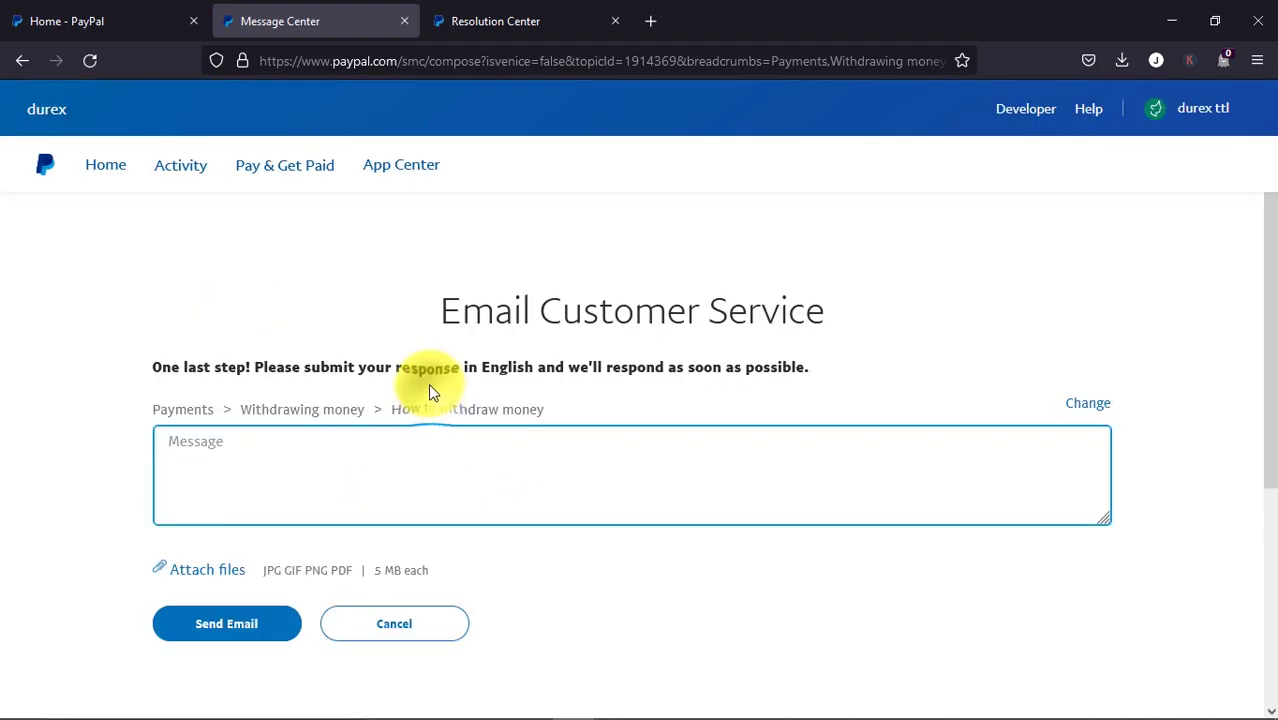
# Begin the customer service message with the greeting "hi Dear" on its own line
pyautogui.write('hi DEar')
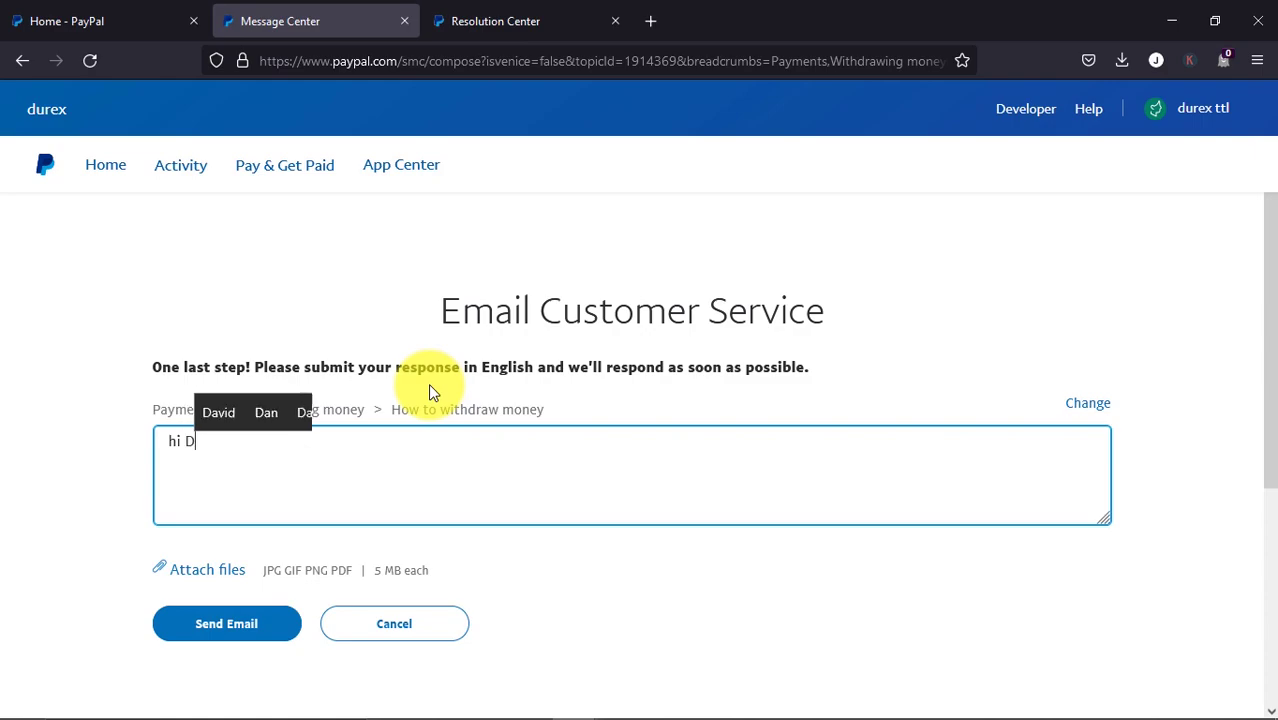
pyautogui.press('BackSpace')
pyautogui.press('BackSpace')
pyautogui.press('BackSpace')
pyautogui.press('BackSpace')
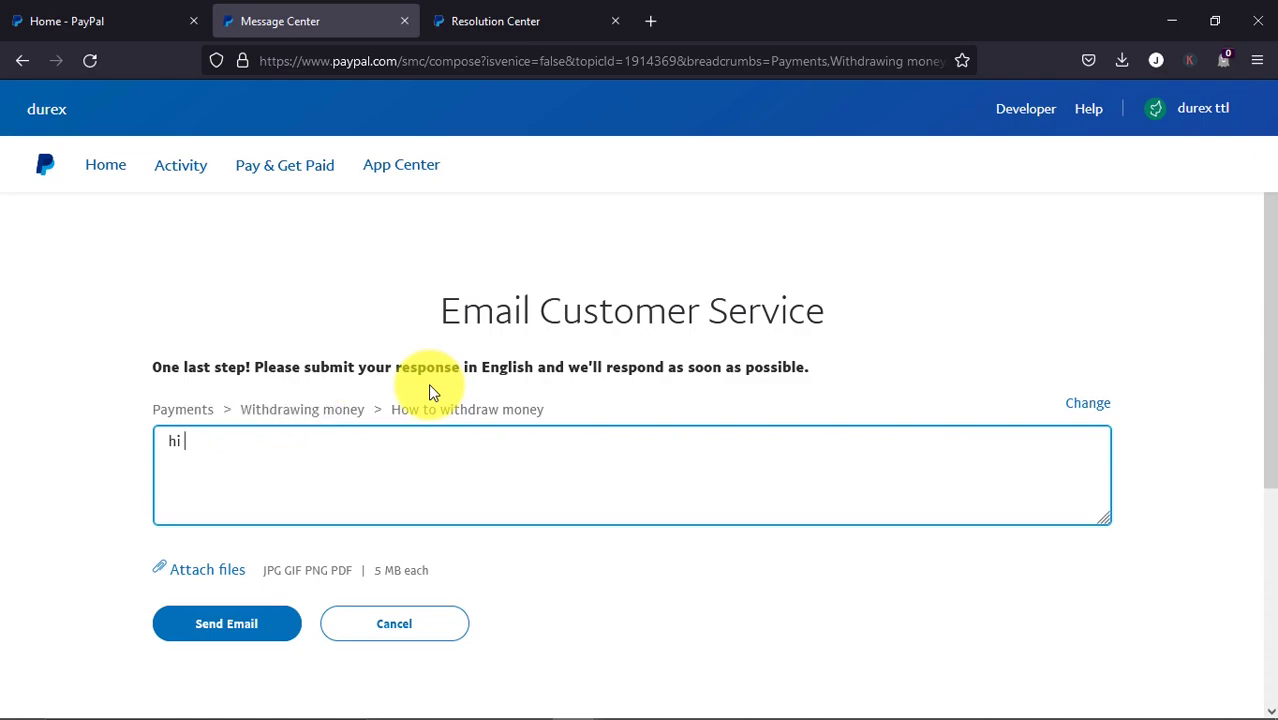
pyautogui.write('Dear')
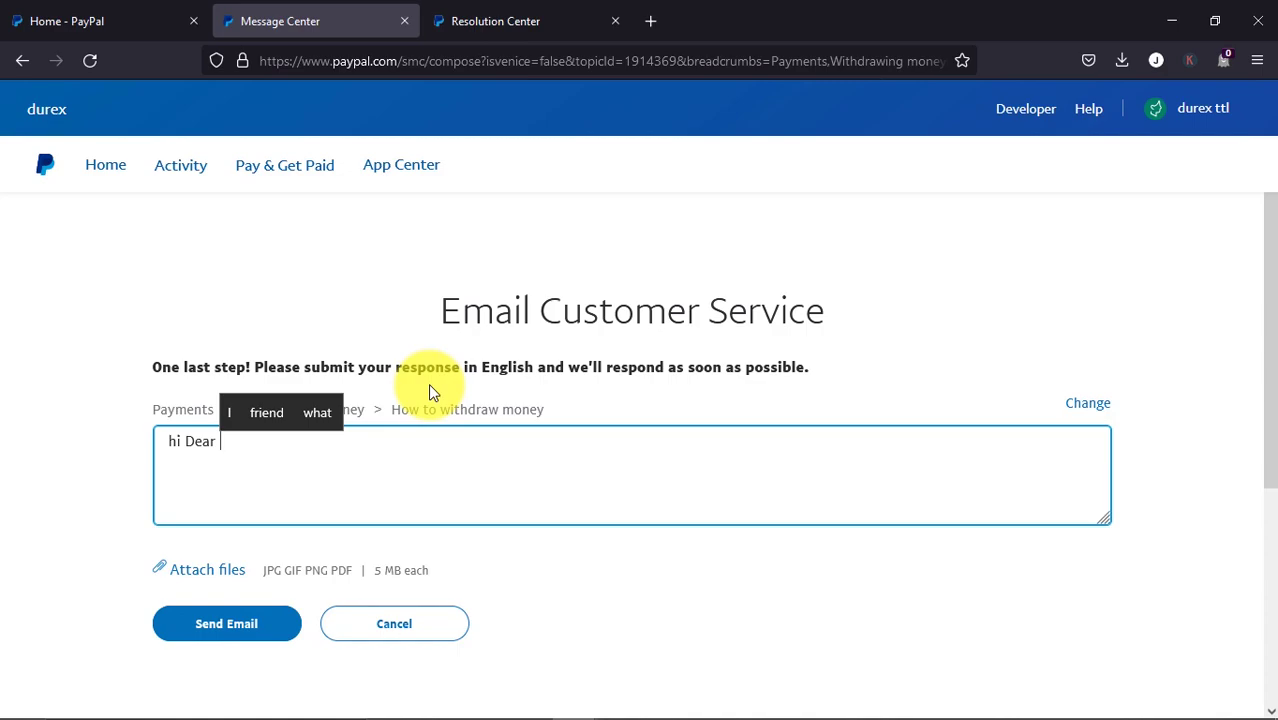
pyautogui.write('z')
pyautogui.press('Return')
pyautogui.press('BackSpace')
pyautogui.press('Return')
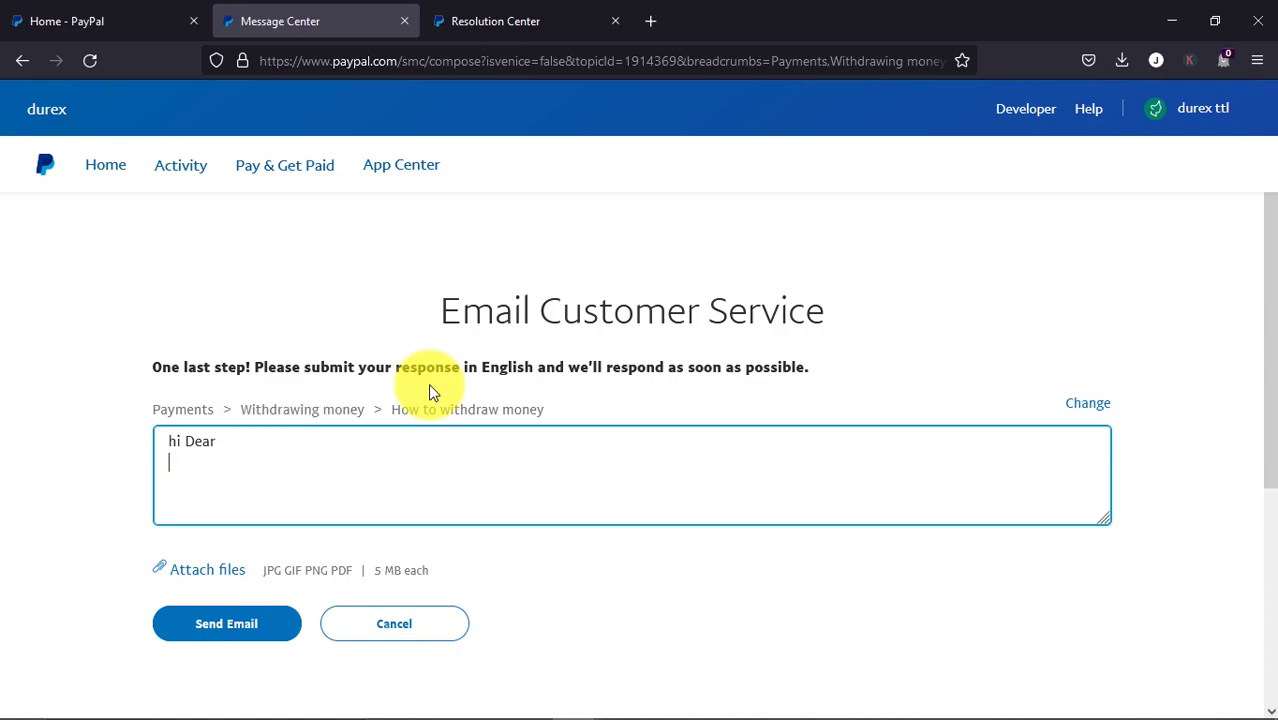
# Add "its over 180 since my account was limited yet I'm unable to withdraw my money" and send the email
pyautogui.write("its over 180 since my account was limited yet I'm unable to withdraw my money")
pyautogui.press('Return')
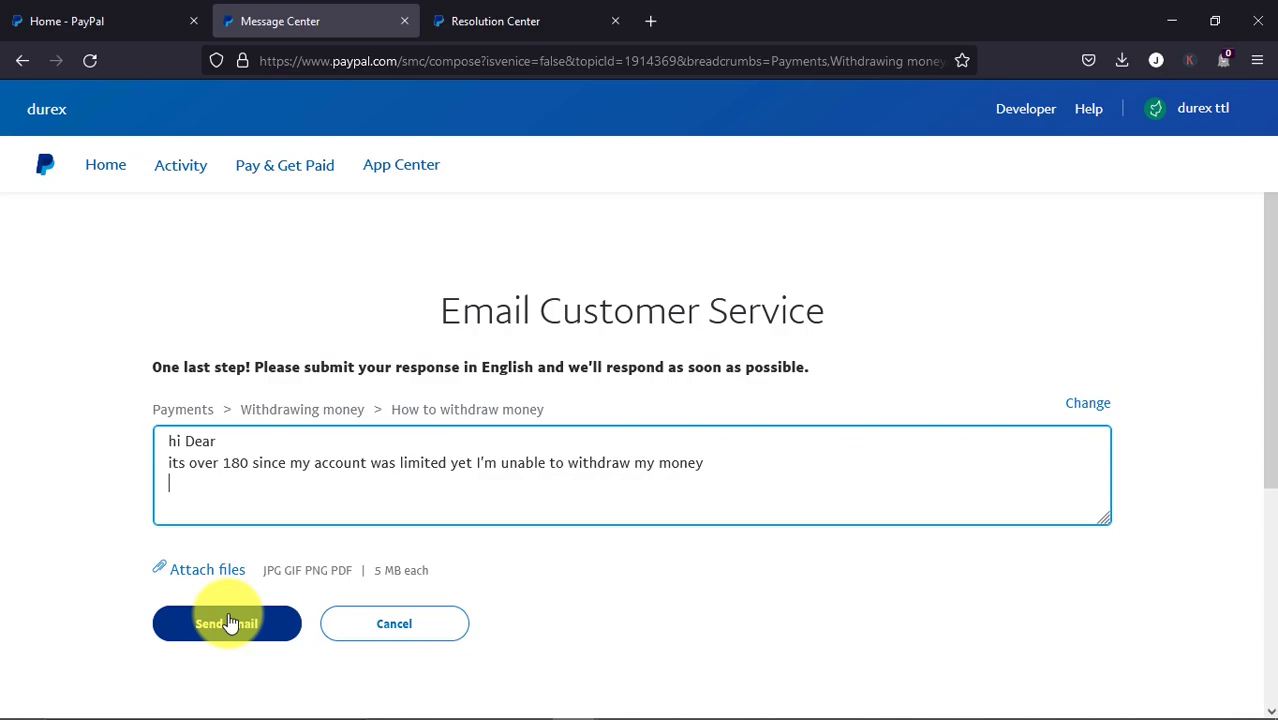
pyautogui.click(228, 622)
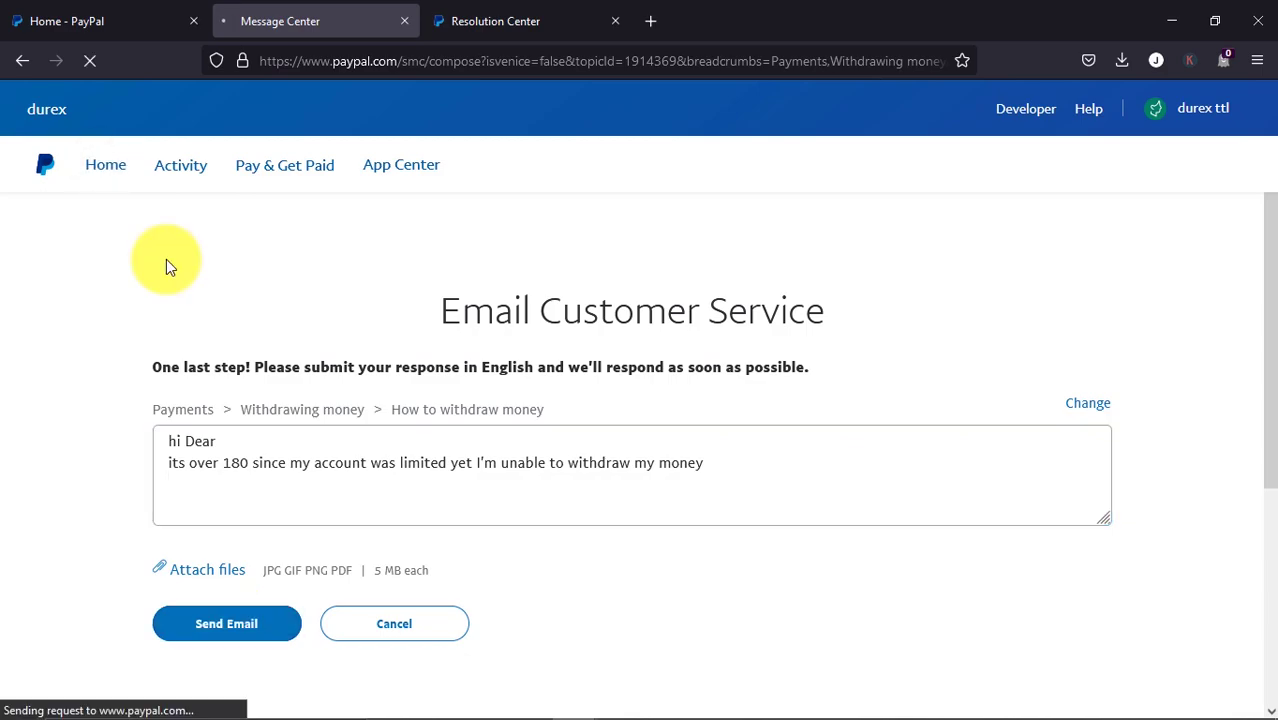
# Open the wallet's Banks & Cards page from the home dashboard and review the currency balances and linked banks and cards
pyautogui.click(150, 20)
pyautogui.scroll(-2, 549, 508)
pyautogui.scroll(2, 537, 518)
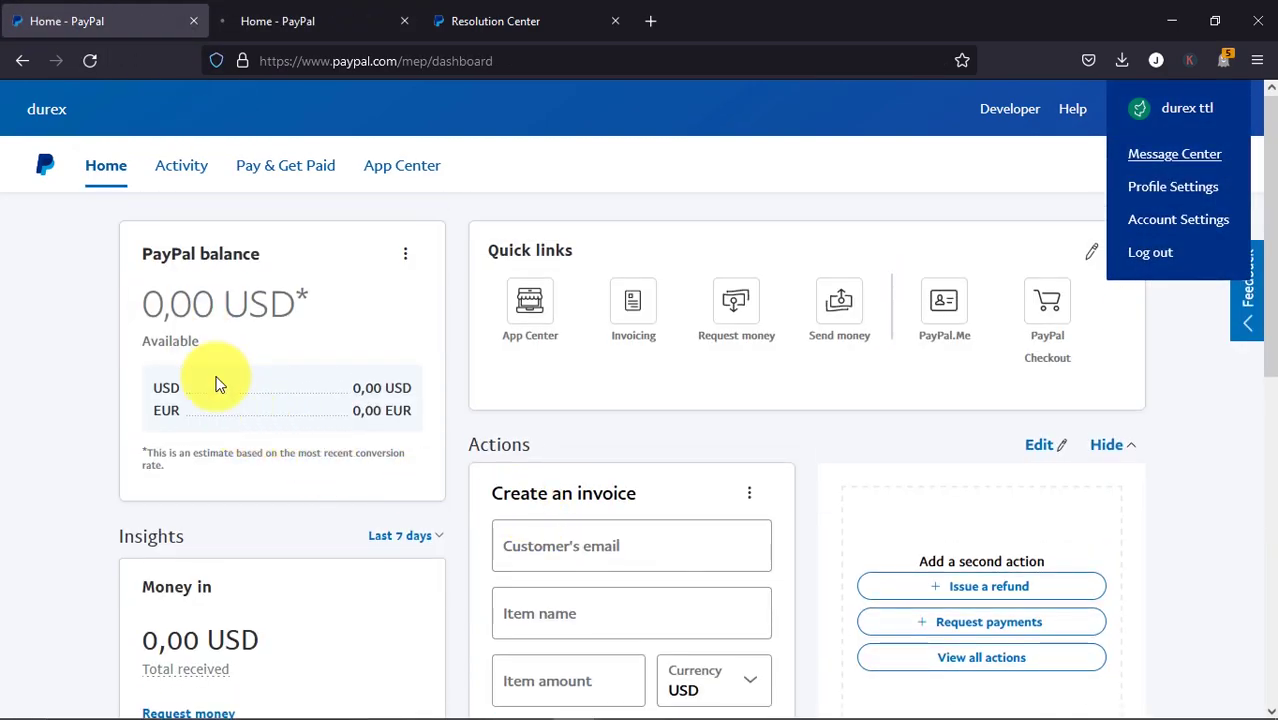
pyautogui.click(198, 170)
pyautogui.click(276, 170)
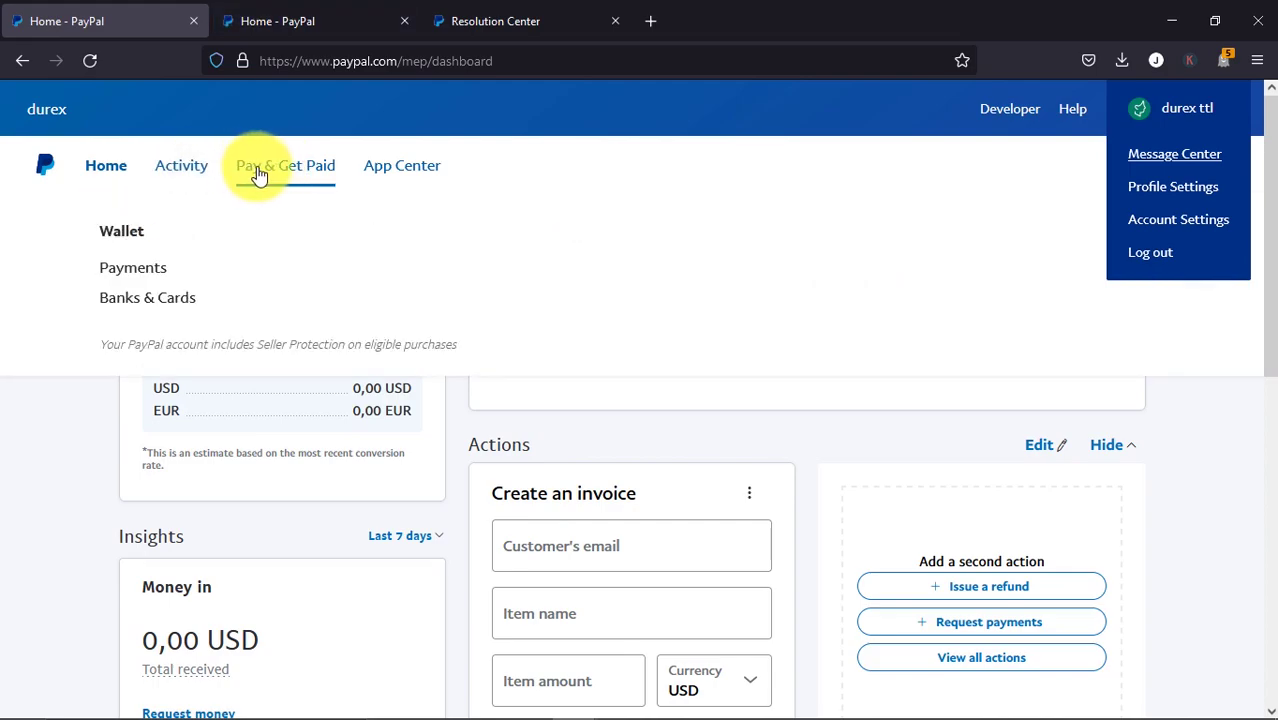
pyautogui.click(193, 302)
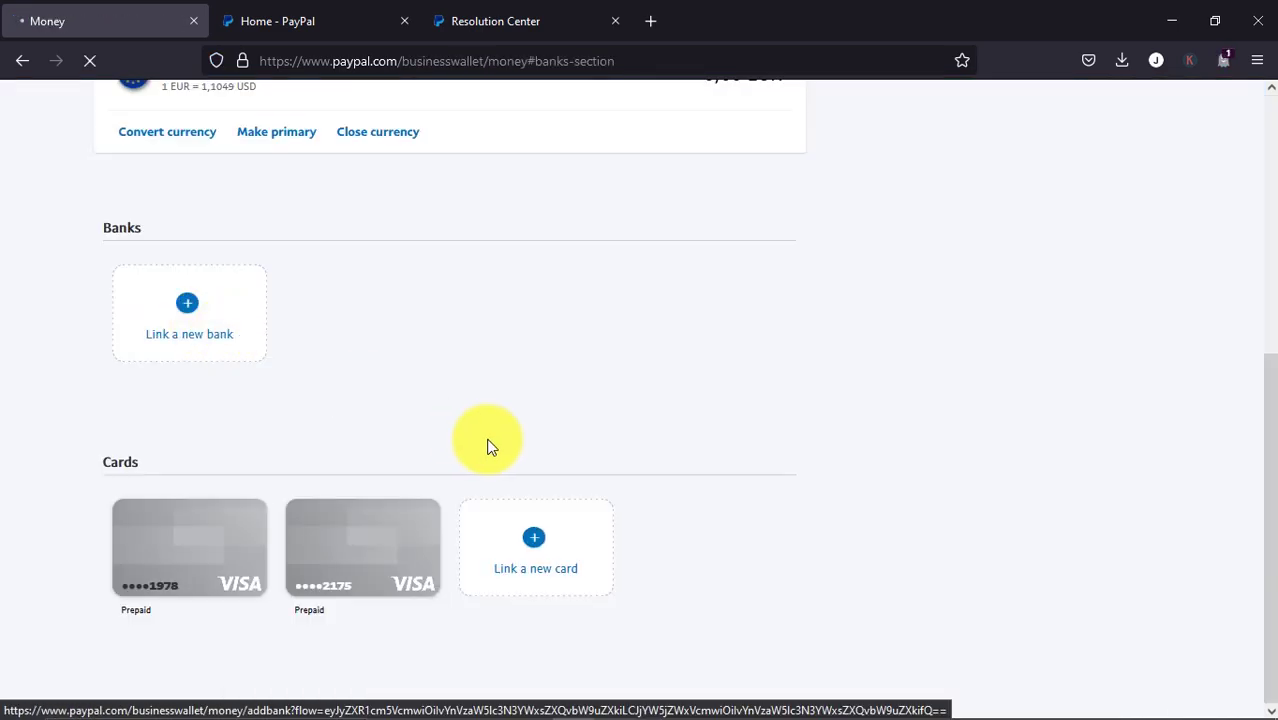
pyautogui.scroll(4, 491, 446)
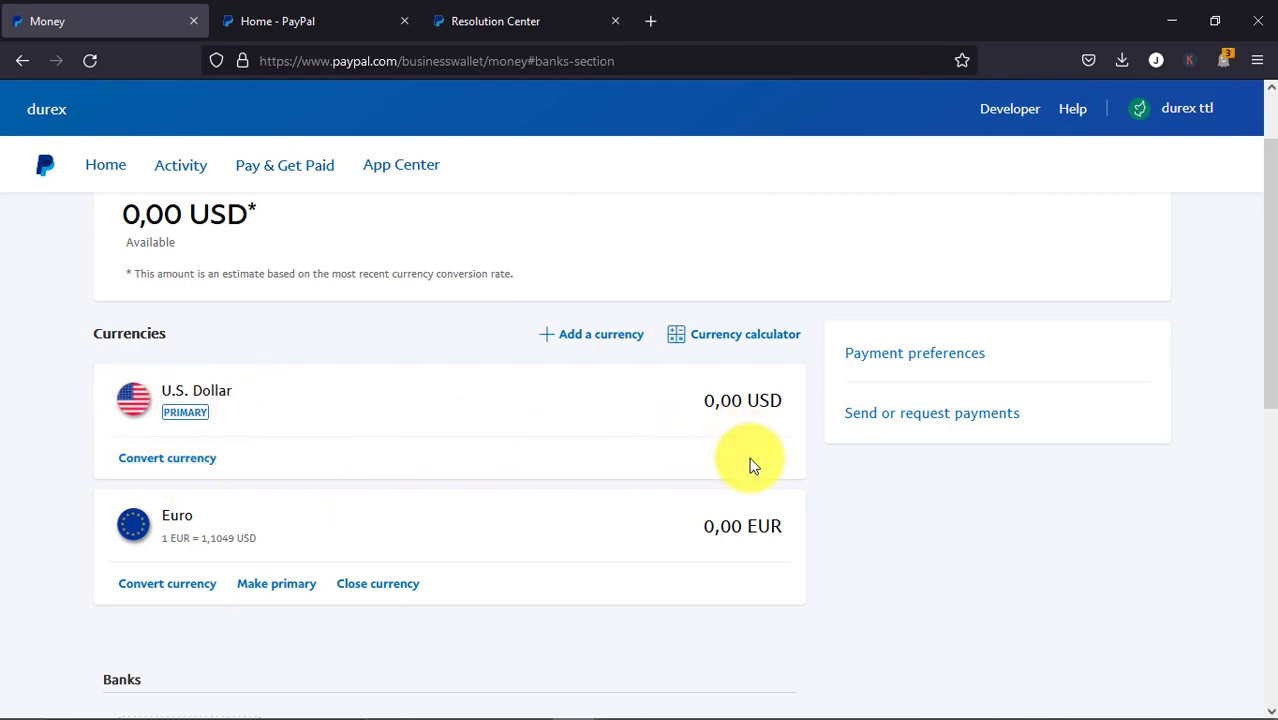
pyautogui.scroll(-5, 672, 552)
pyautogui.scroll(6, 672, 552)
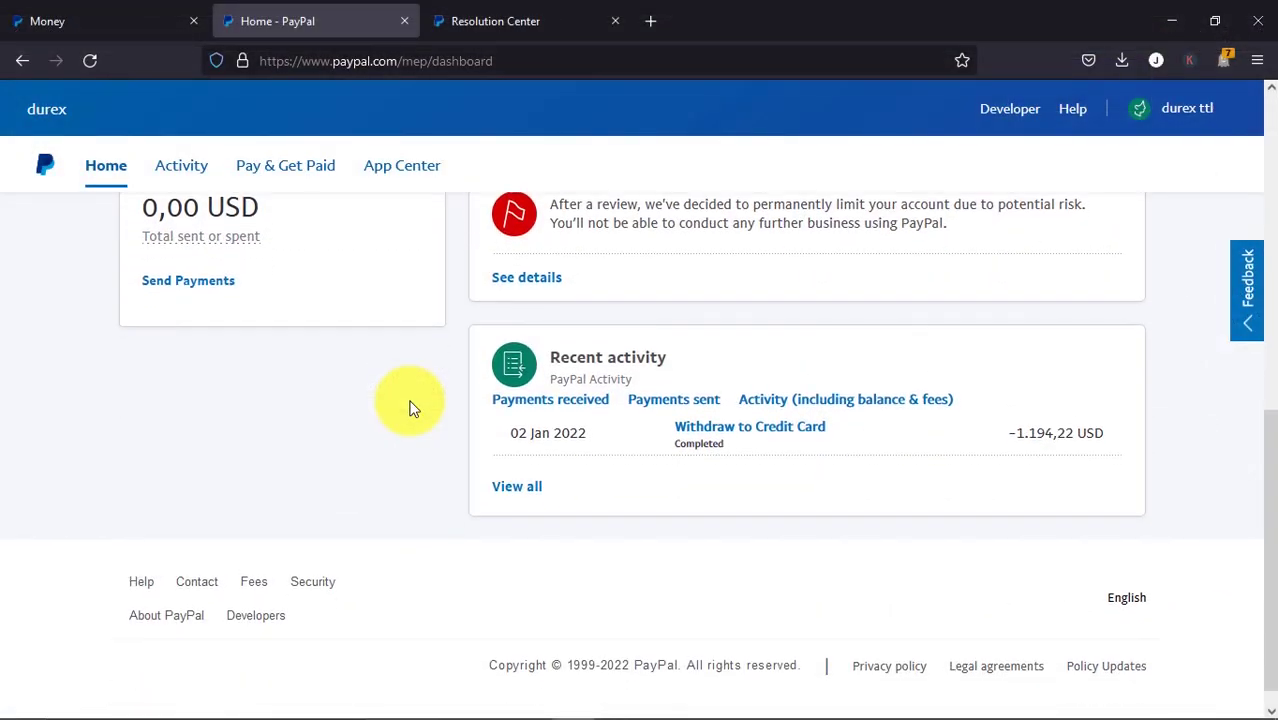
# Open the 02 Jan 2022 Withdraw to Credit Card transaction in a new tab and review its amounts, fee and funding details
pyautogui.scroll(-1, 408, 407)
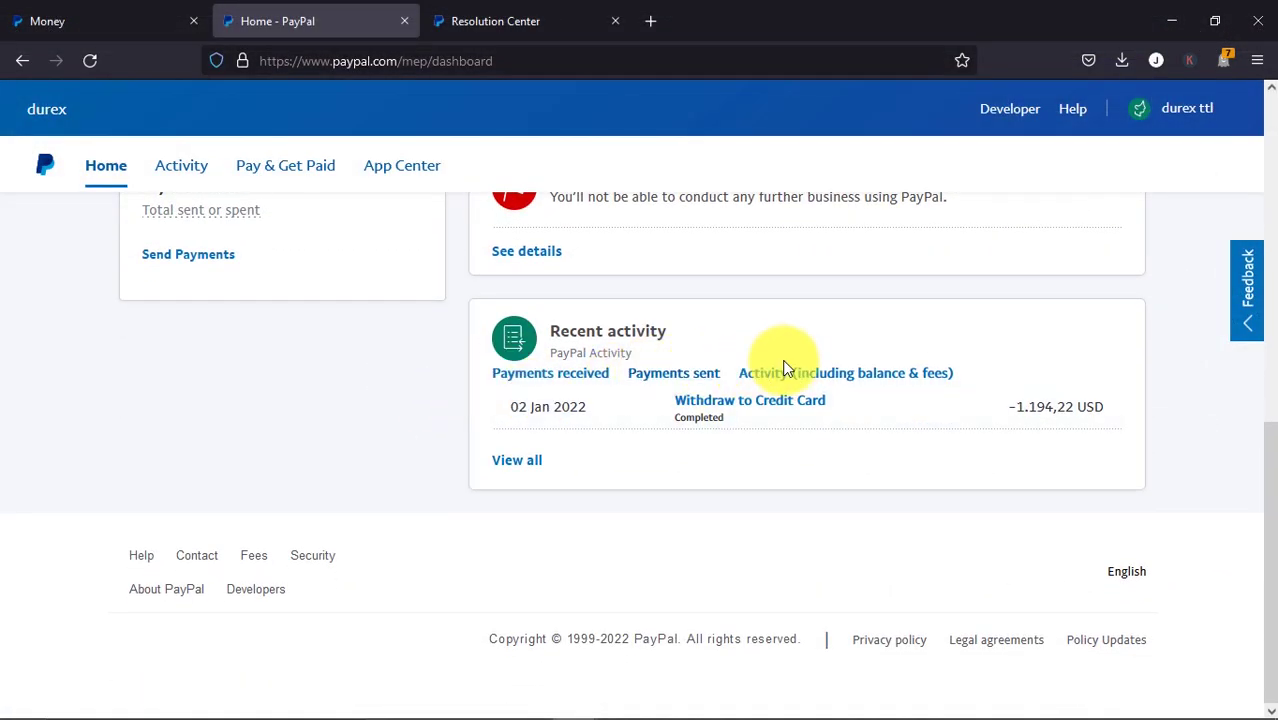
pyautogui.rightClick(740, 408)
pyautogui.click(815, 90)
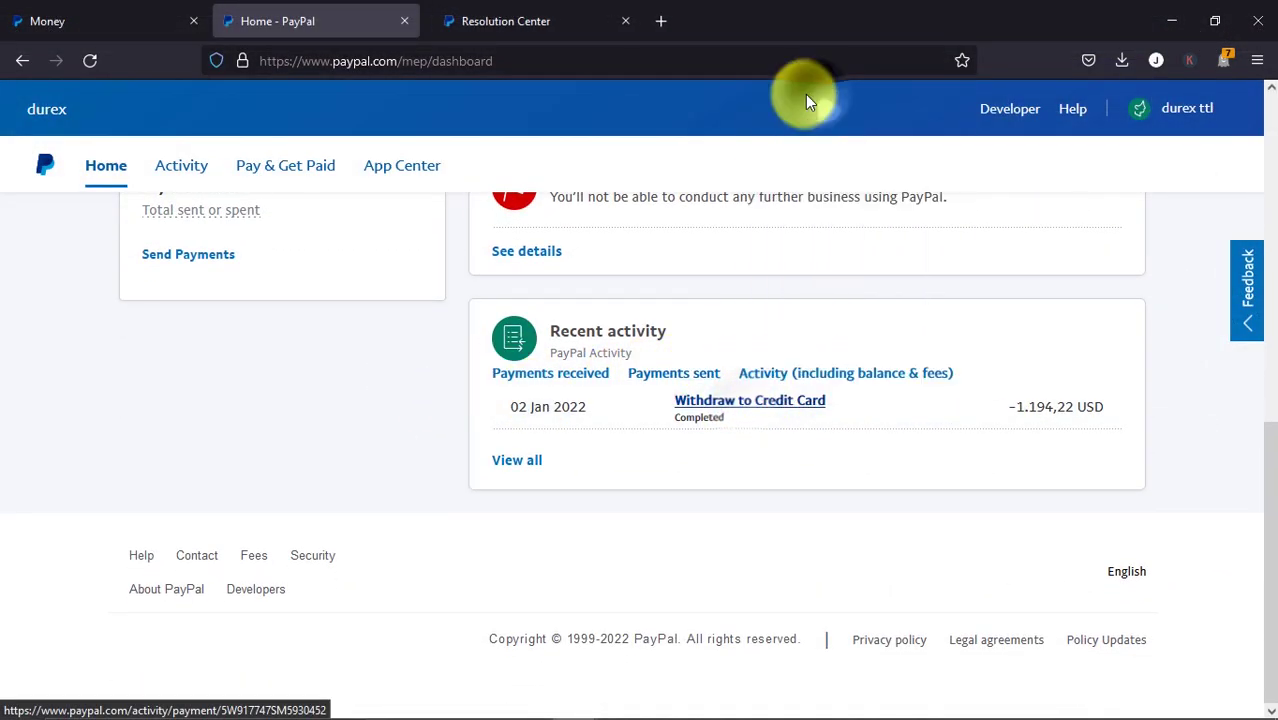
pyautogui.click(503, 25)
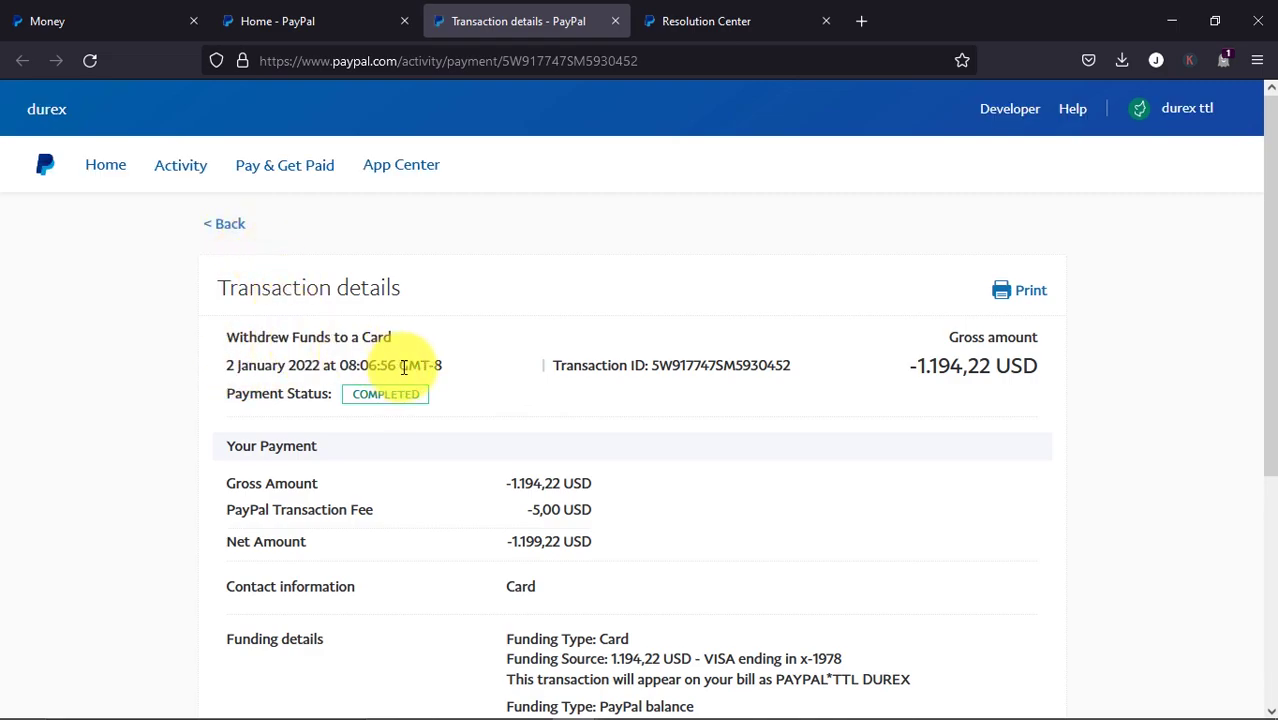
pyautogui.scroll(-2, 435, 350)
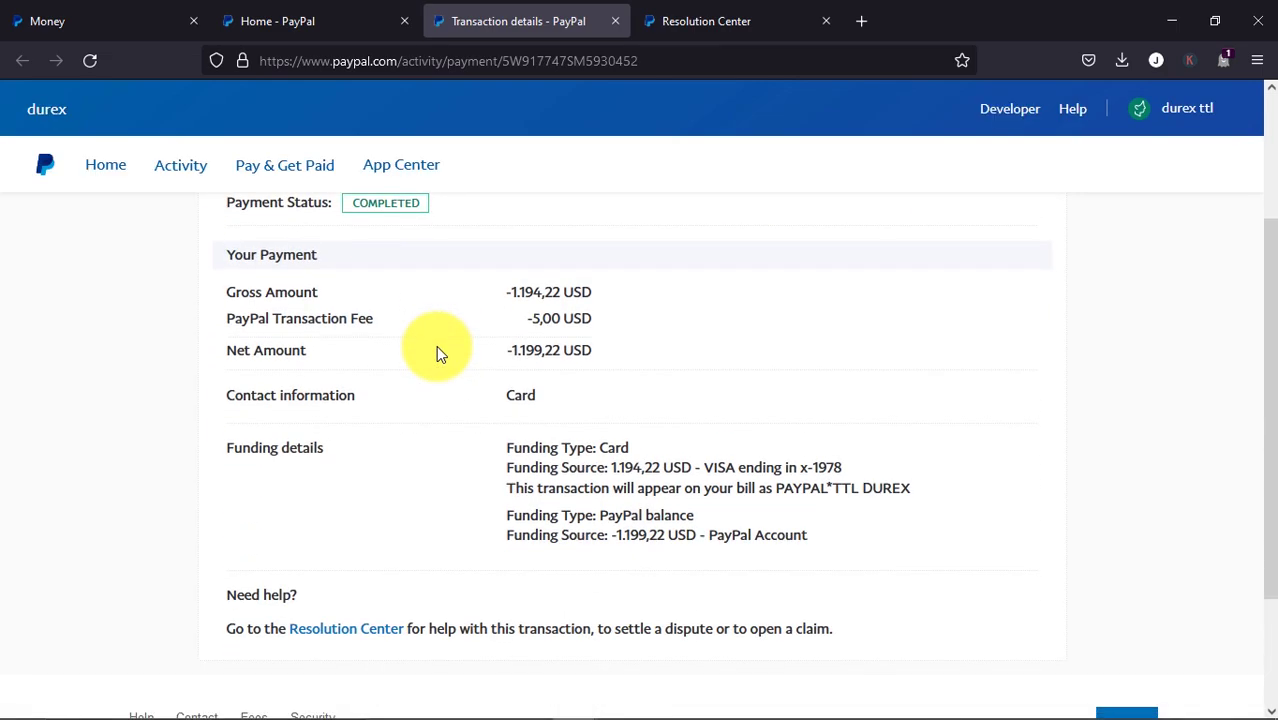
pyautogui.scroll(2, 437, 350)
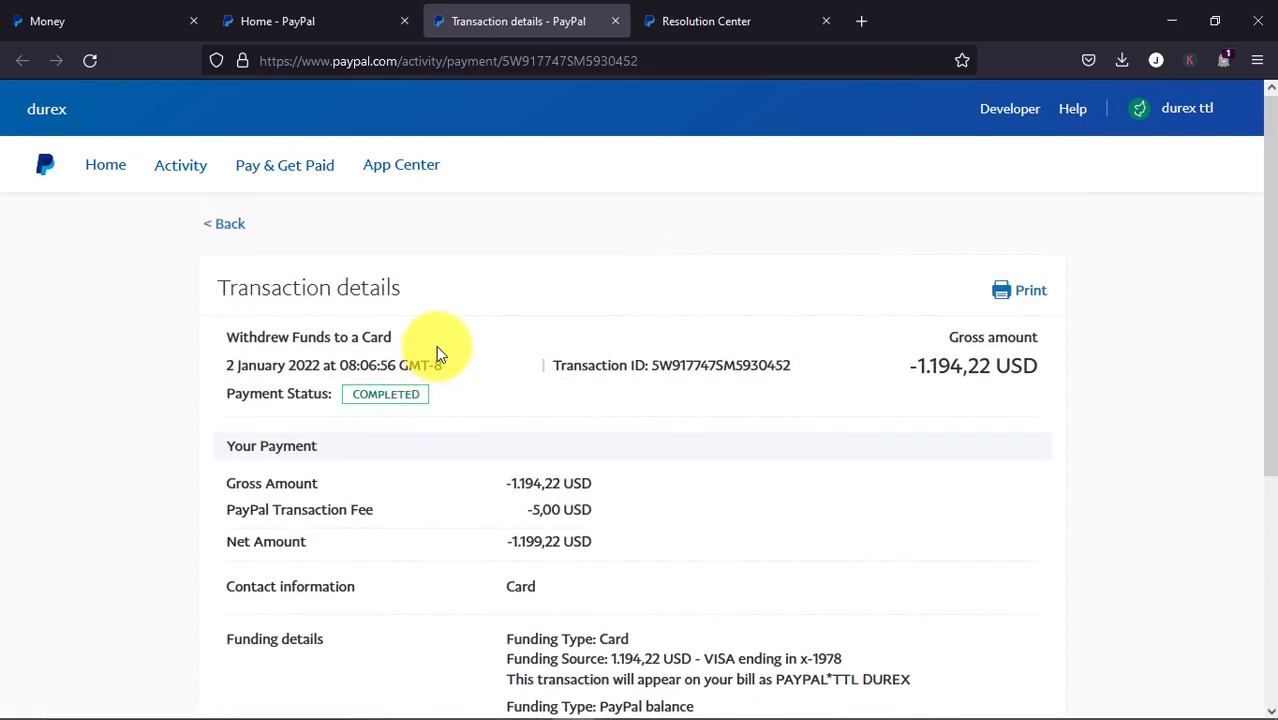
pyautogui.scroll(-4, 436, 345)
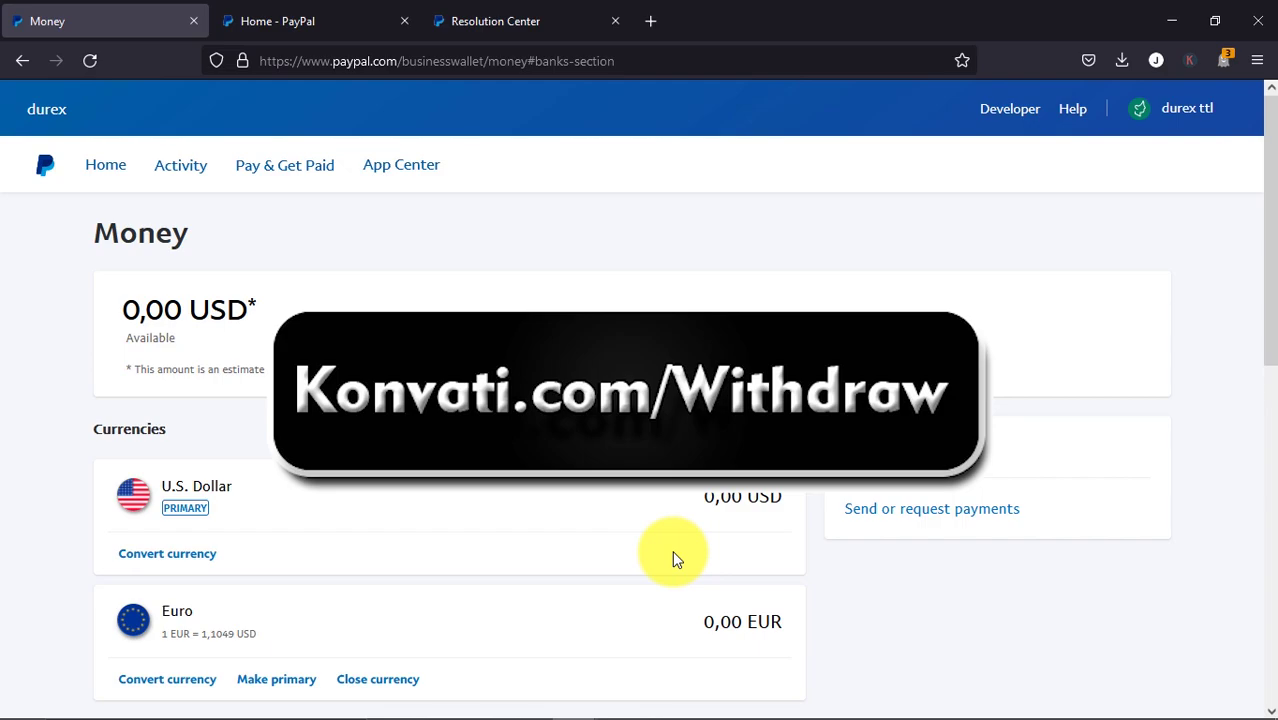
# Review the currencies, bank linking option and linked cards on the Money page
pyautogui.scroll(-2, 693, 551)
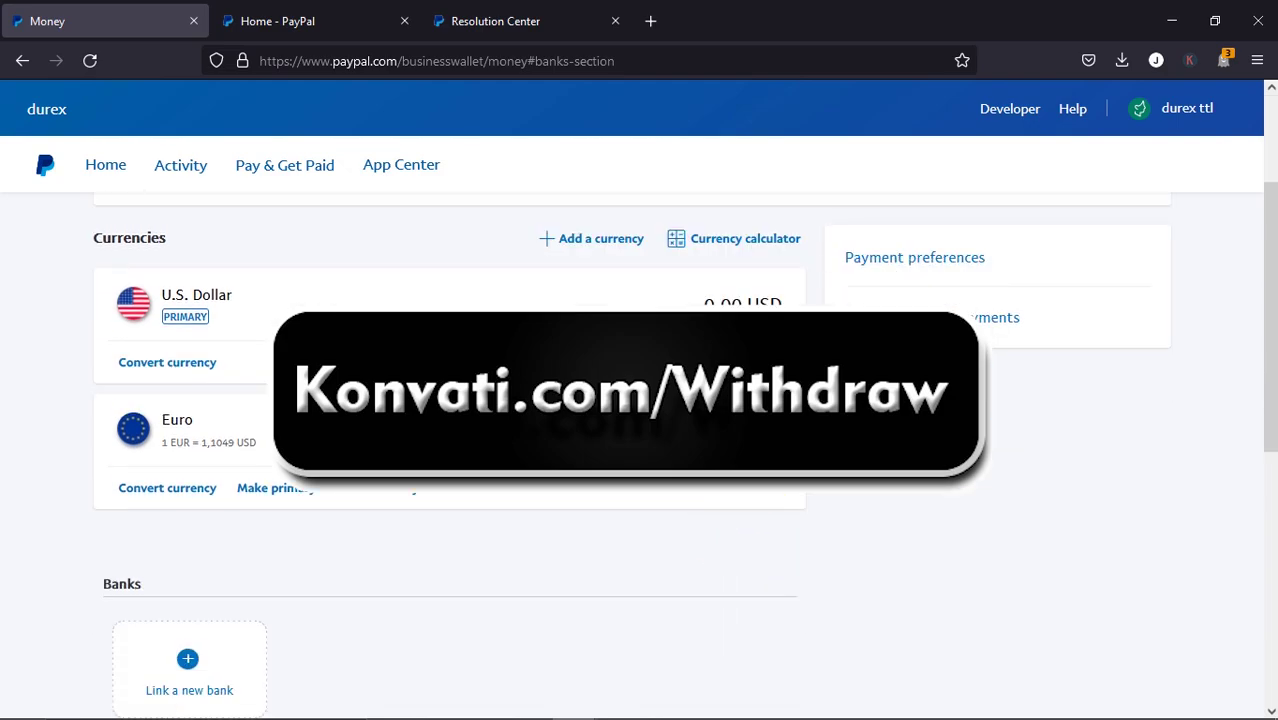
pyautogui.scroll(-3, 734, 345)
pyautogui.scroll(2, 734, 361)
pyautogui.scroll(-4, 734, 361)
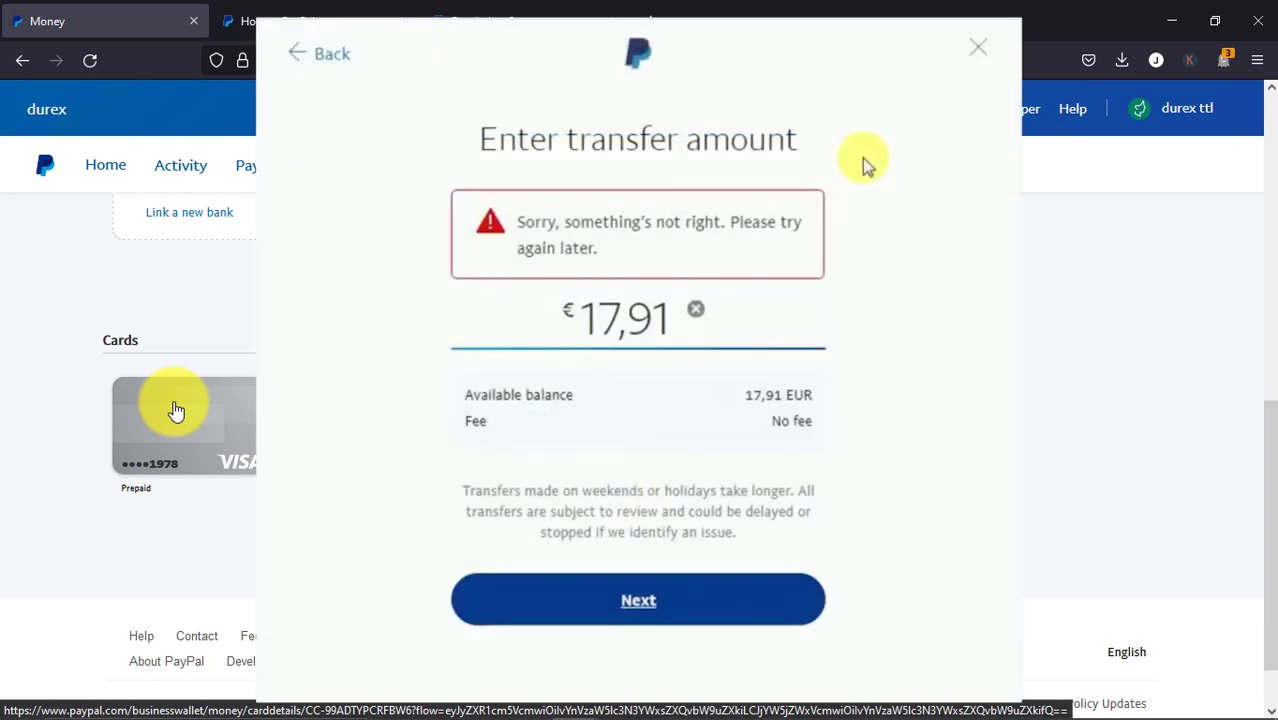
pyautogui.scroll(5, 175, 410)
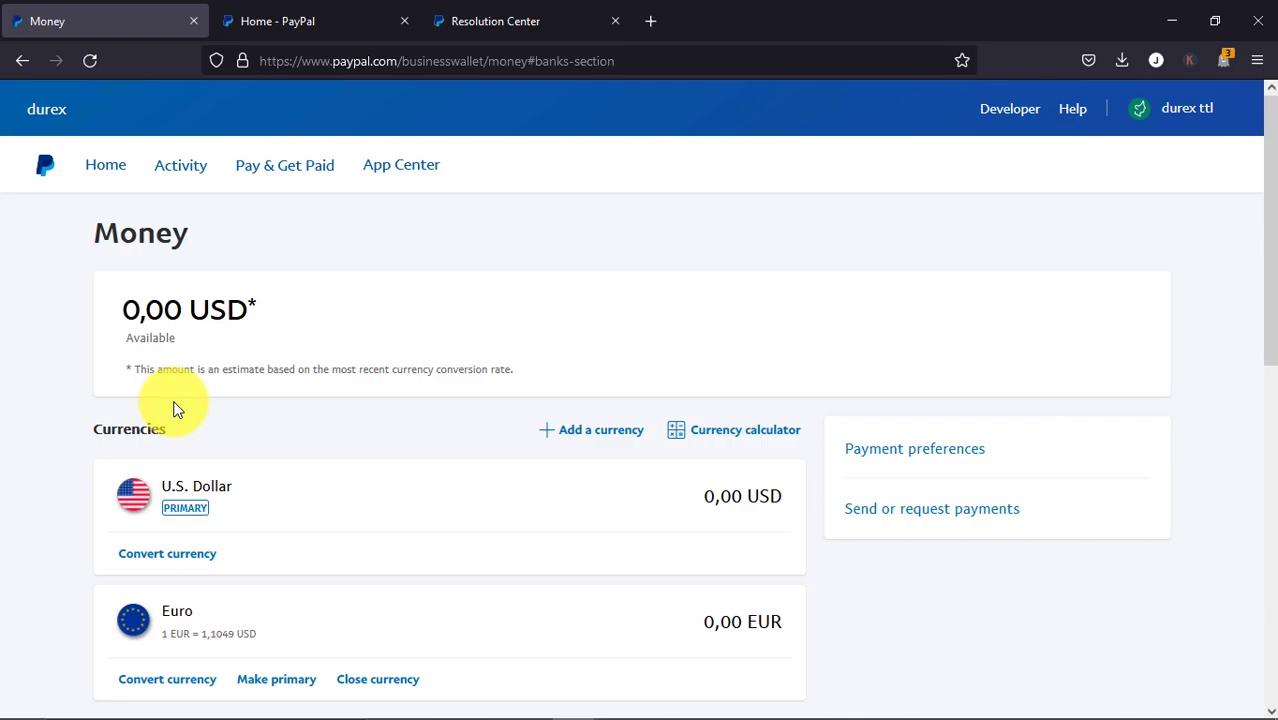
pyautogui.click(242, 60)
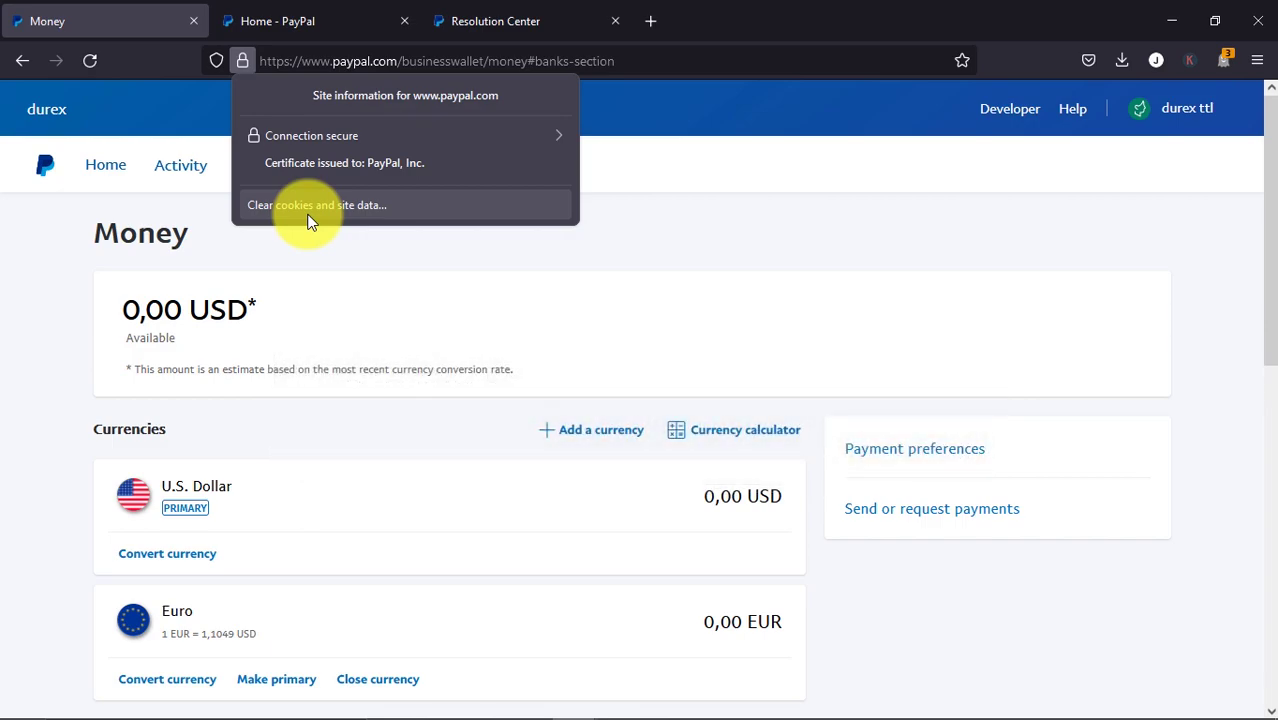
pyautogui.click(666, 194)
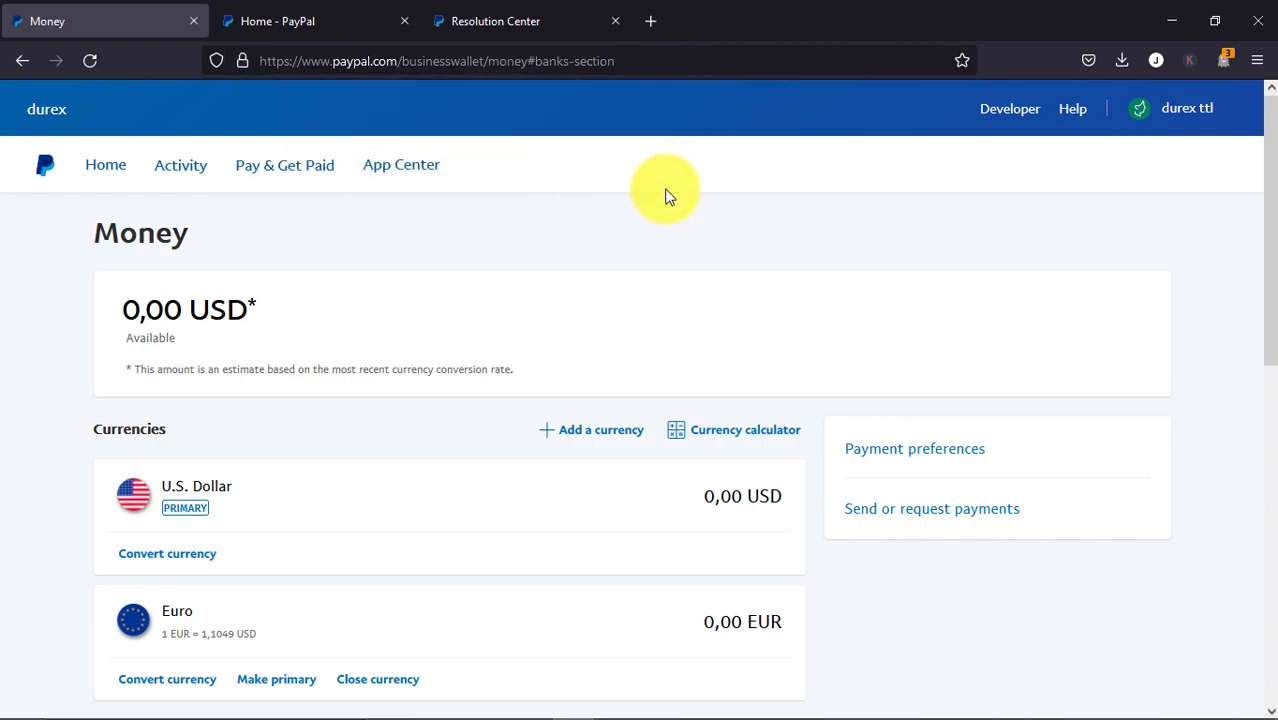